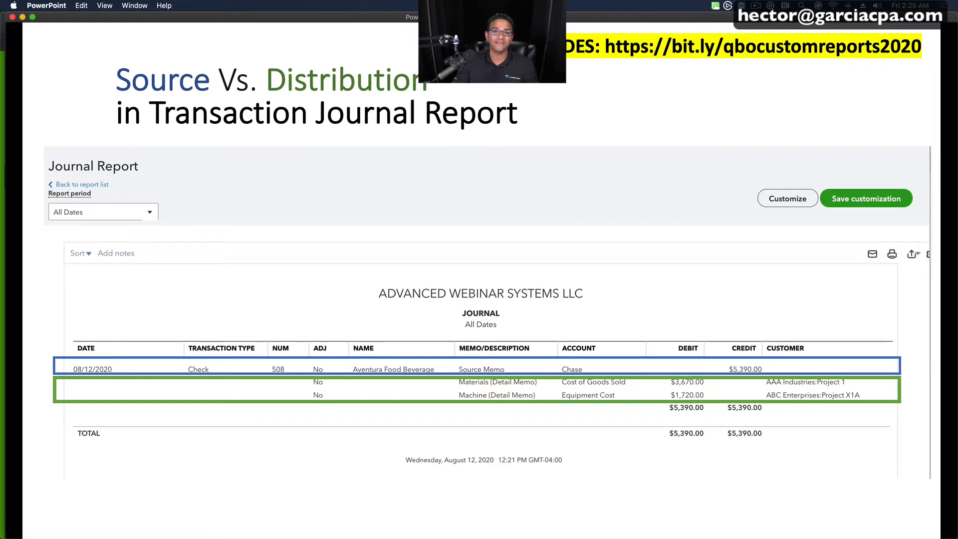
- Switch to QuickBooks Online, open check 516 to Coral Reef Gymnastics from the recent transactions, and view its transaction journal
left_click(755, 5)
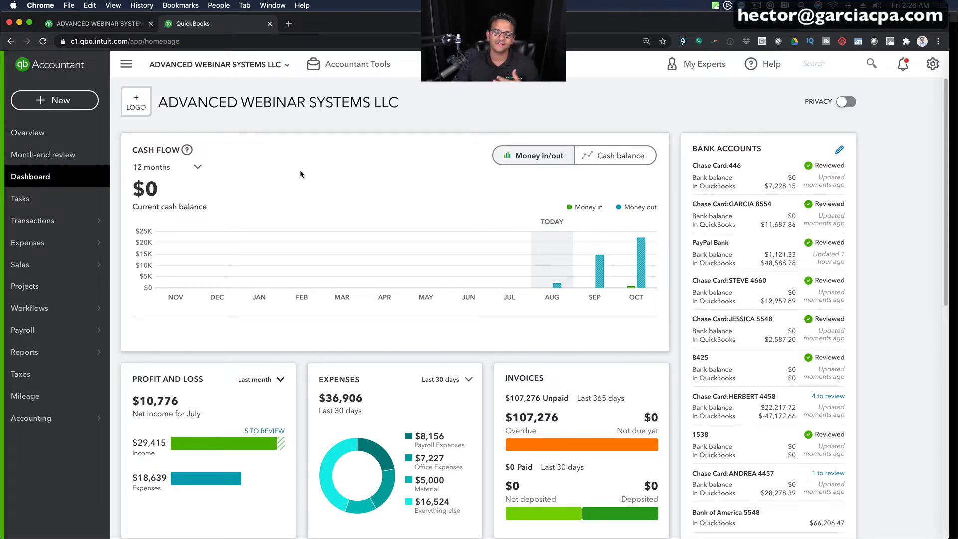
left_click(813, 65)
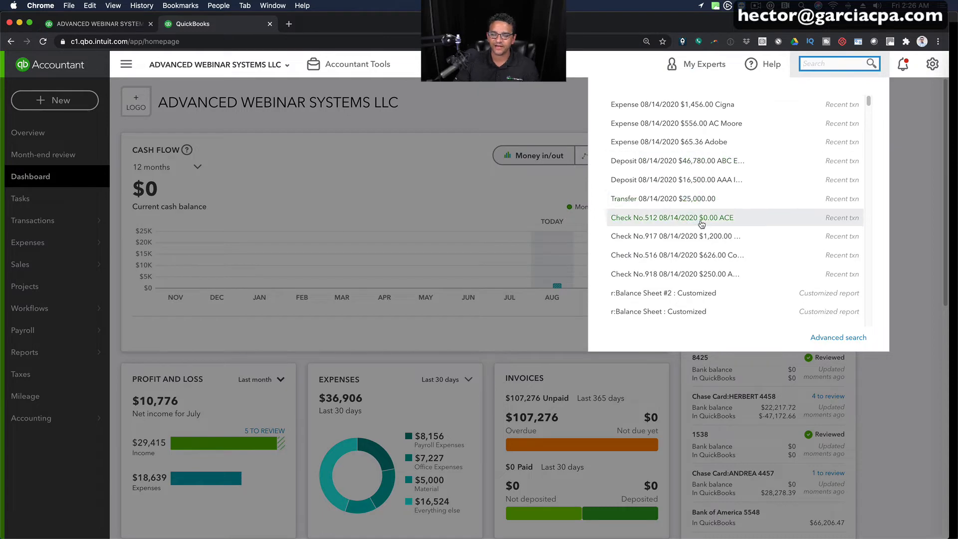
left_click(704, 256)
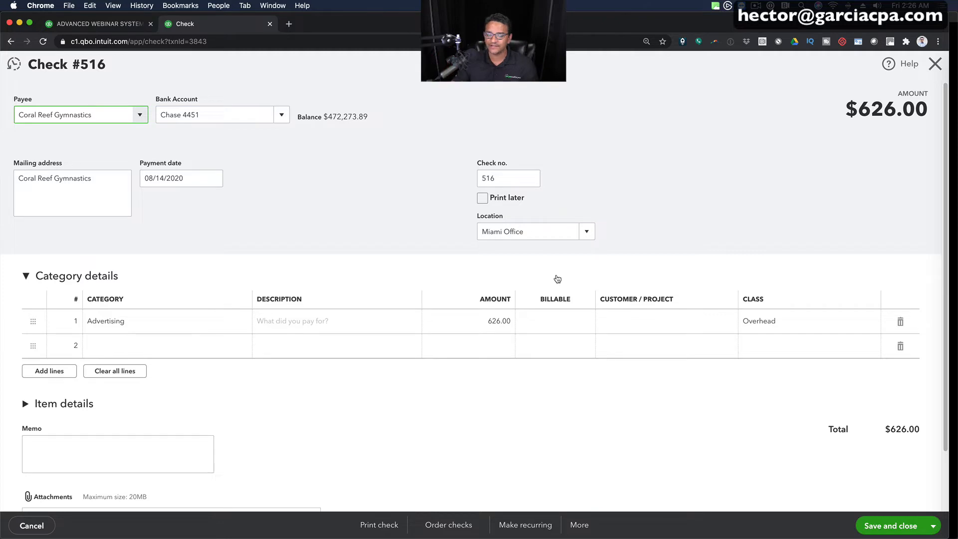
left_click(580, 525)
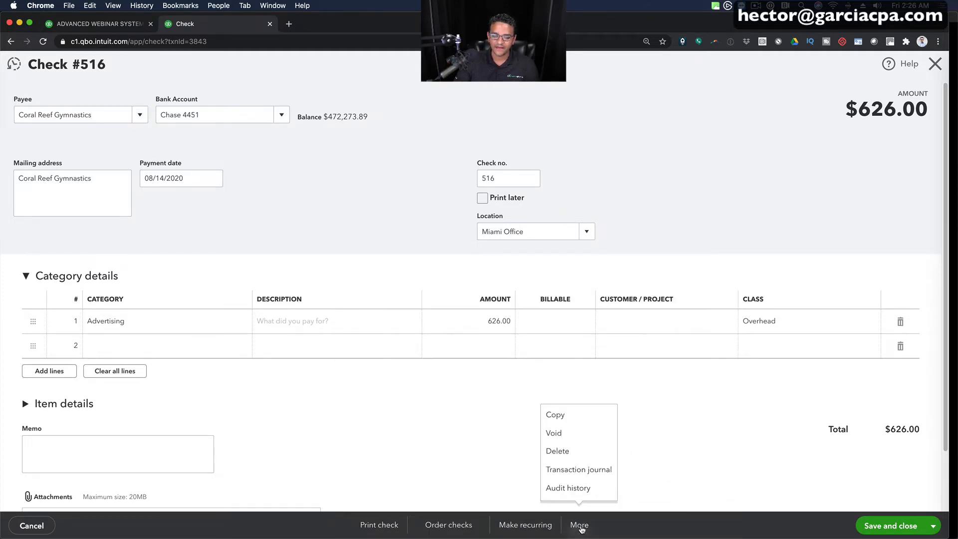
left_click(594, 472)
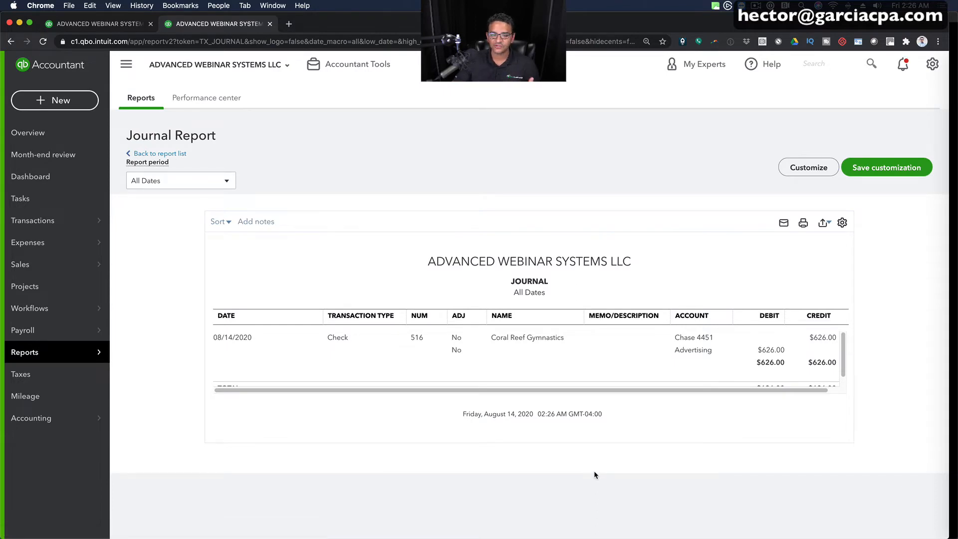
key("super+plus")
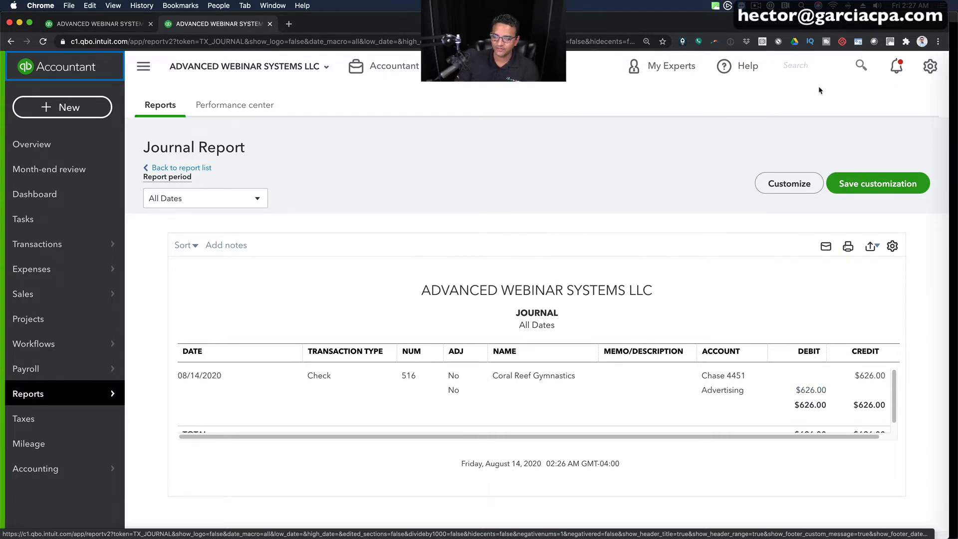
- Open check 1002 from the recent transactions and review the category on each of its three detail lines
left_click(825, 69)
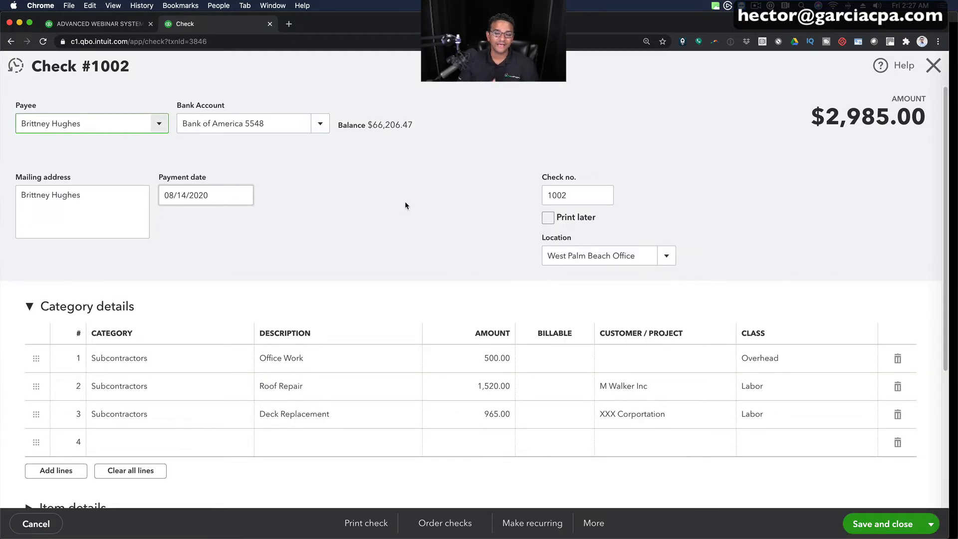
left_click(175, 365)
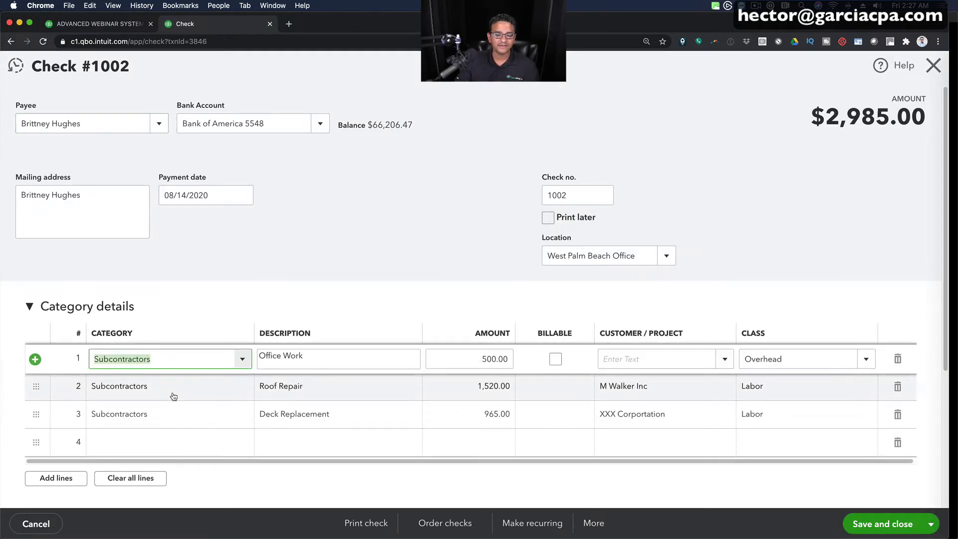
left_click(174, 392)
left_click(175, 421)
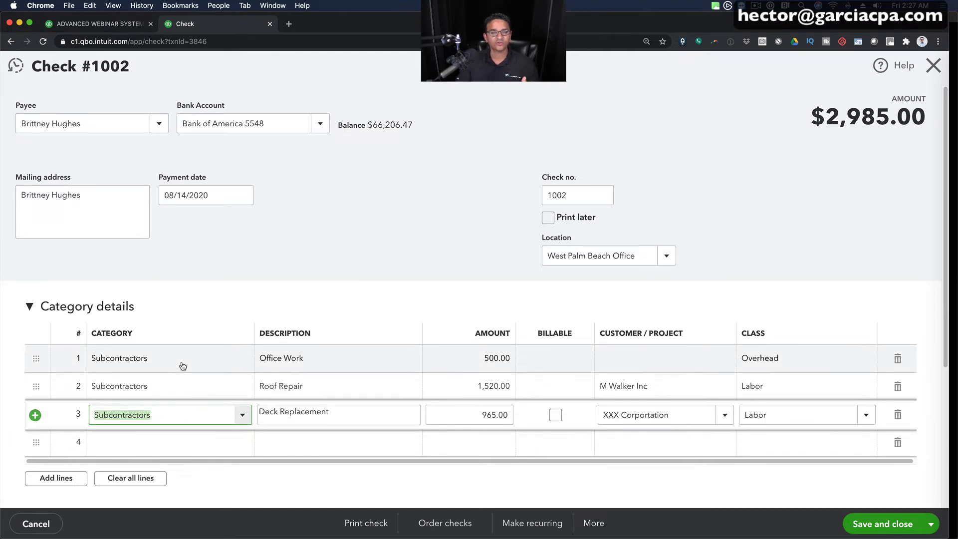
left_click(188, 360)
left_click(178, 393)
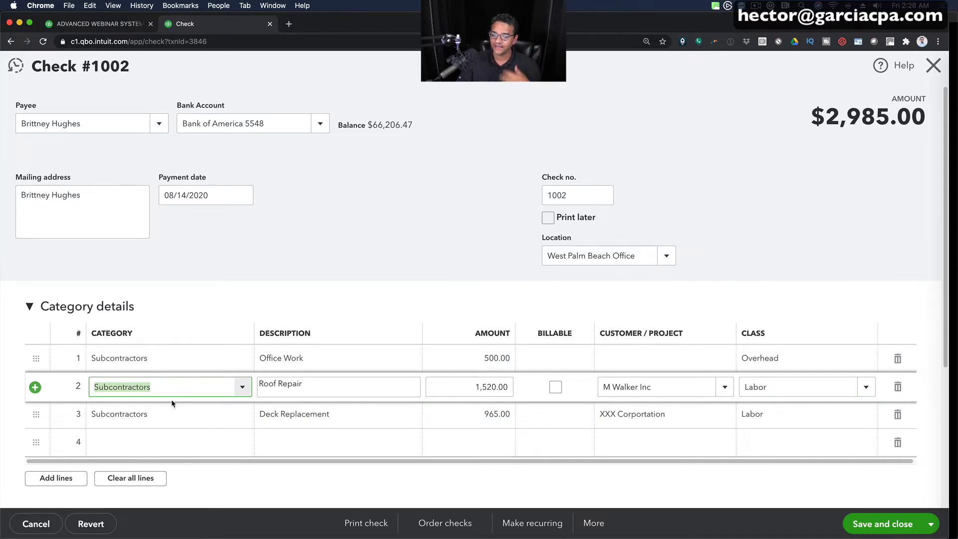
- Review the descriptions, amounts, customers and classes on check 1002's detail lines
left_click(305, 358)
left_click(317, 386)
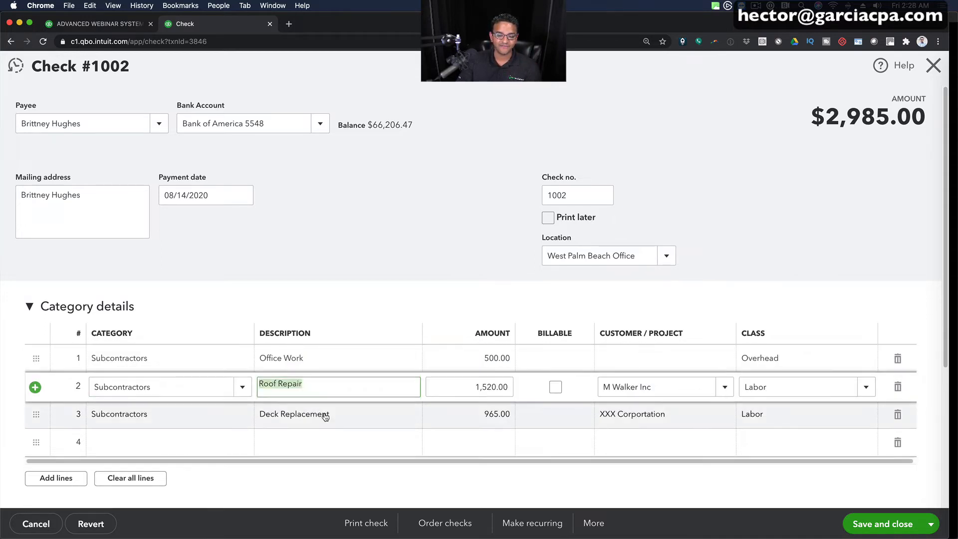
left_click(325, 414)
left_click(482, 358)
left_click(492, 415)
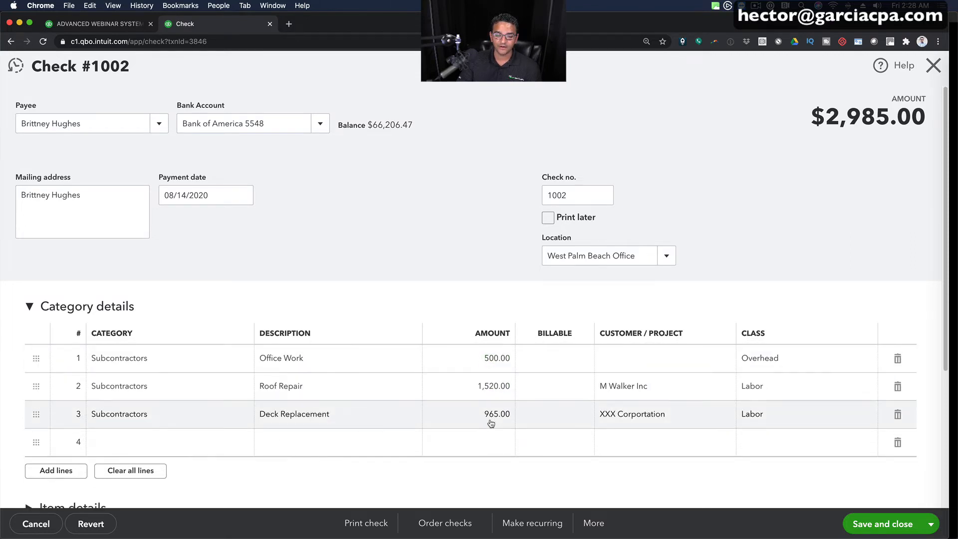
left_click(660, 388)
left_click(654, 414)
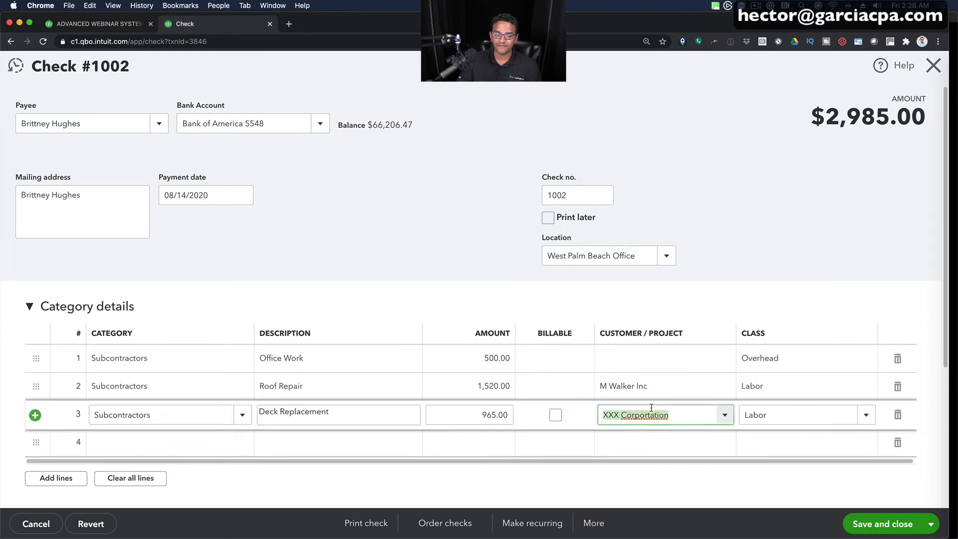
left_click(815, 359)
left_click(778, 416)
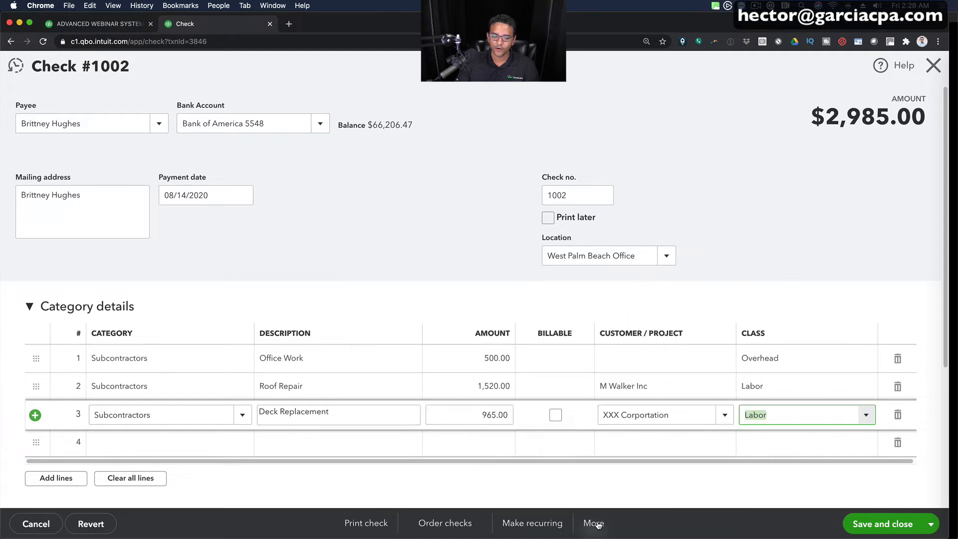
- Open the transaction journal report for check 1002
left_click(594, 523)
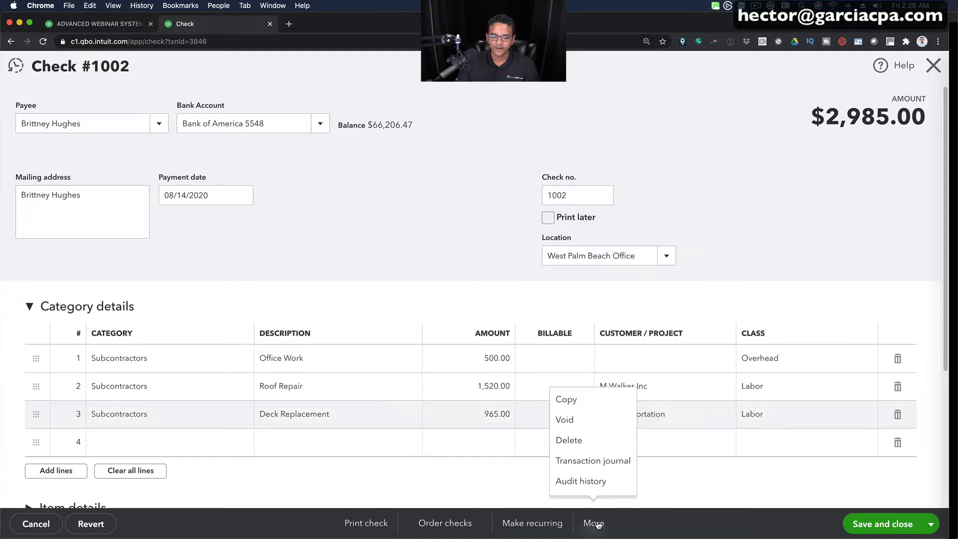
left_click(590, 459)
left_click(546, 313)
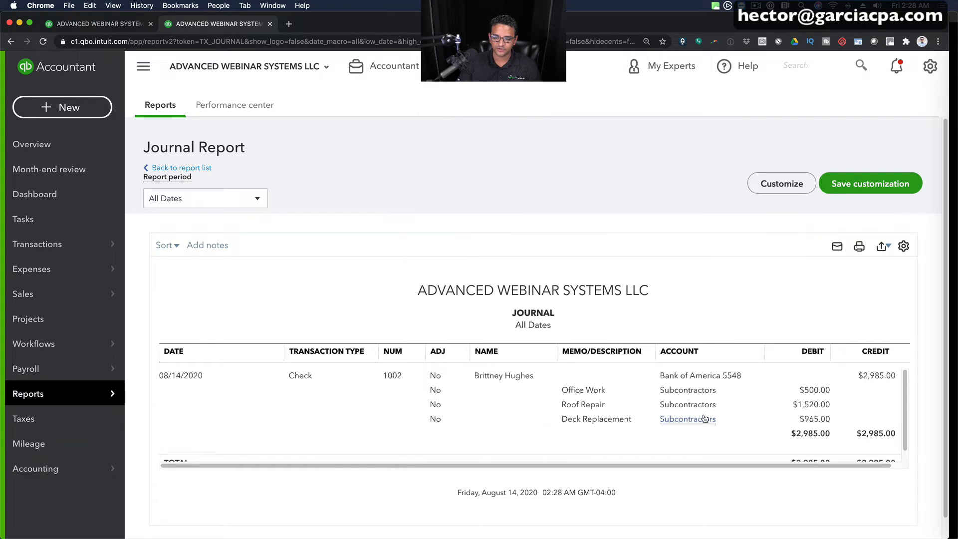
- Add the Class, Location and Customer columns to the check's Journal report
left_click(904, 246)
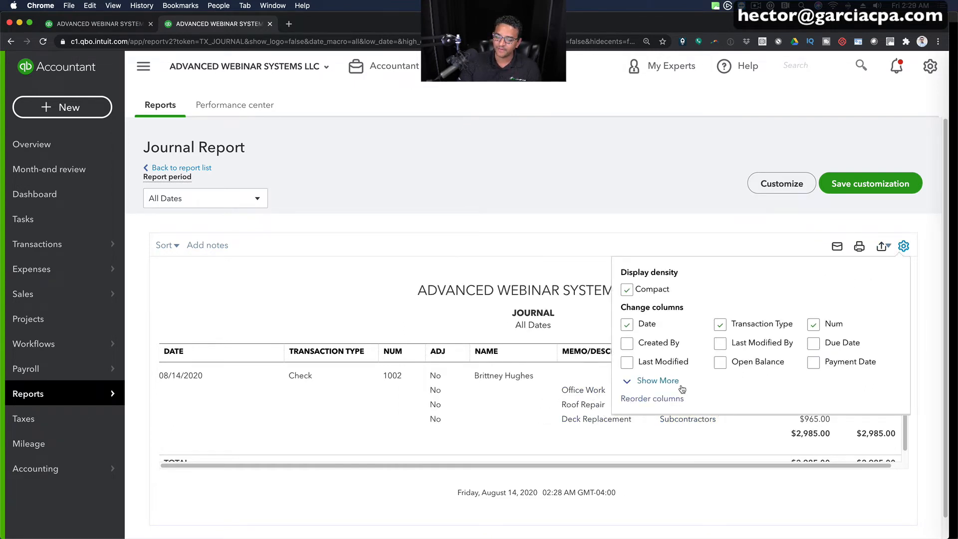
left_click(658, 381)
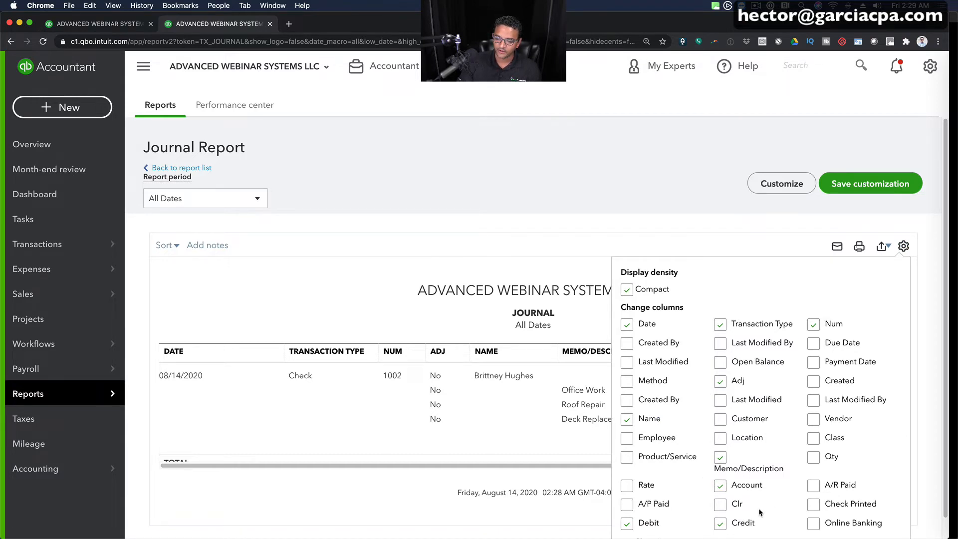
left_click(814, 439)
left_click(725, 439)
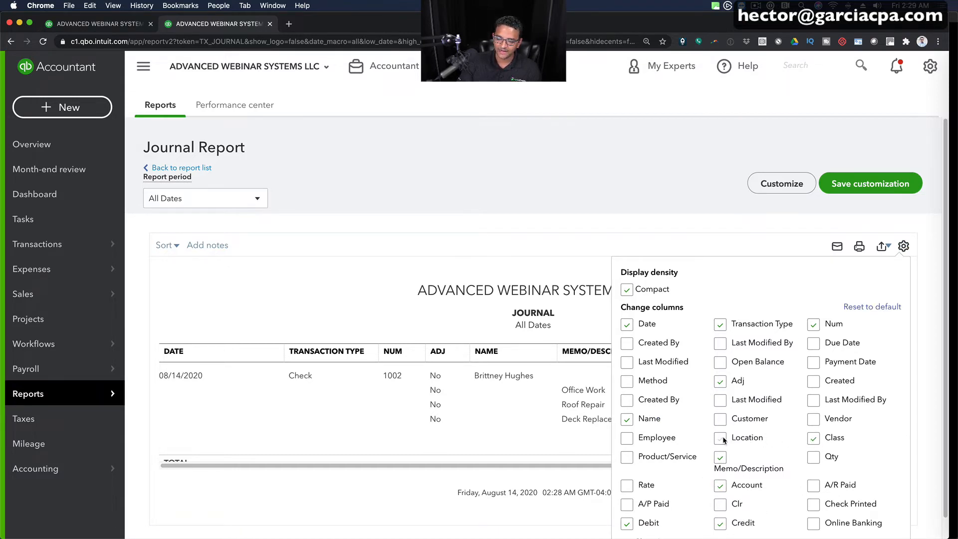
left_click(721, 419)
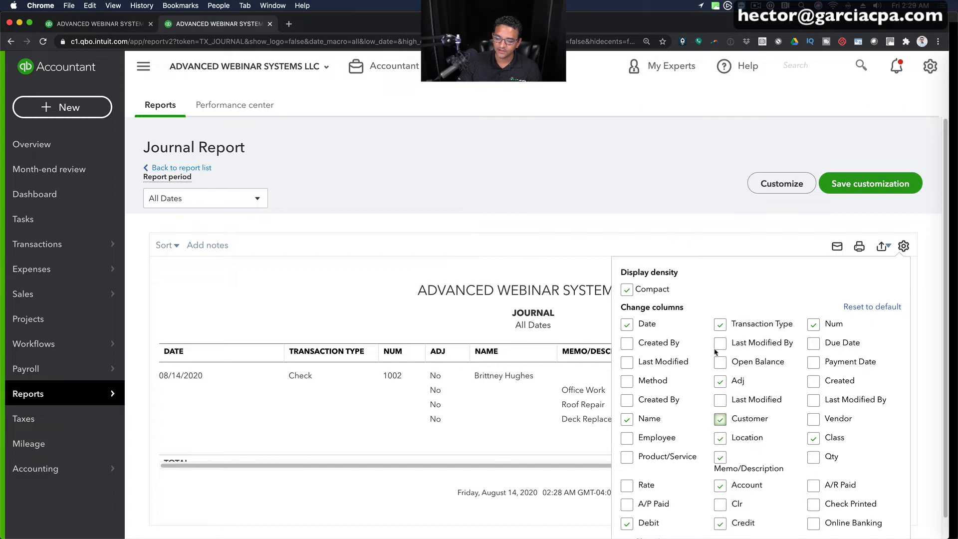
left_click(648, 161)
scroll(636, 466, "right", 1)
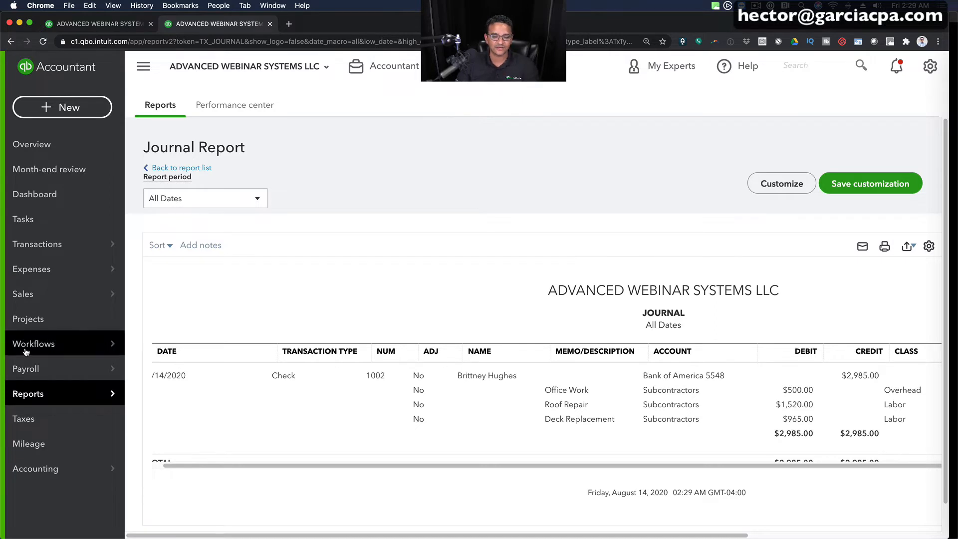
- Open the Balance Sheet from the reports list and drill into Total Bank Accounts to show its transaction report
left_click(43, 393)
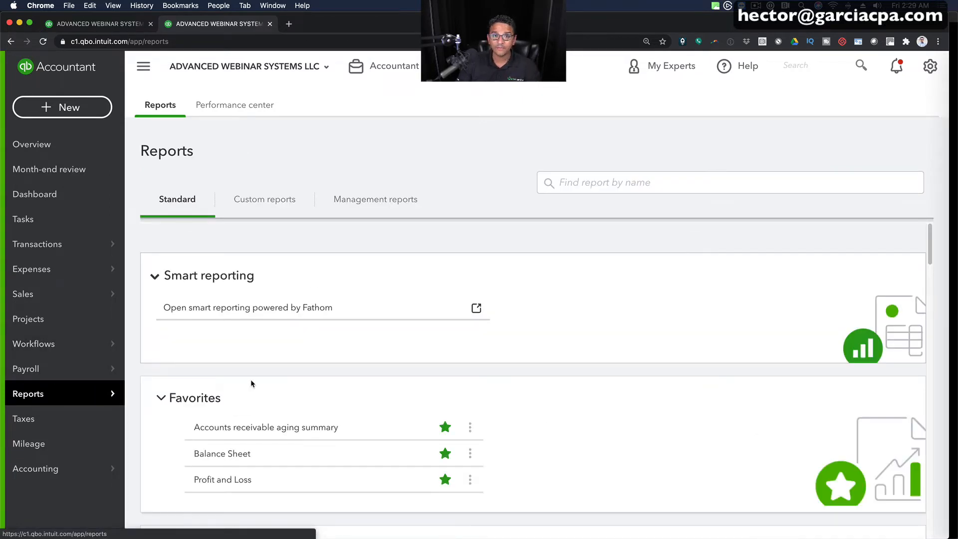
scroll(218, 395, "down", 1)
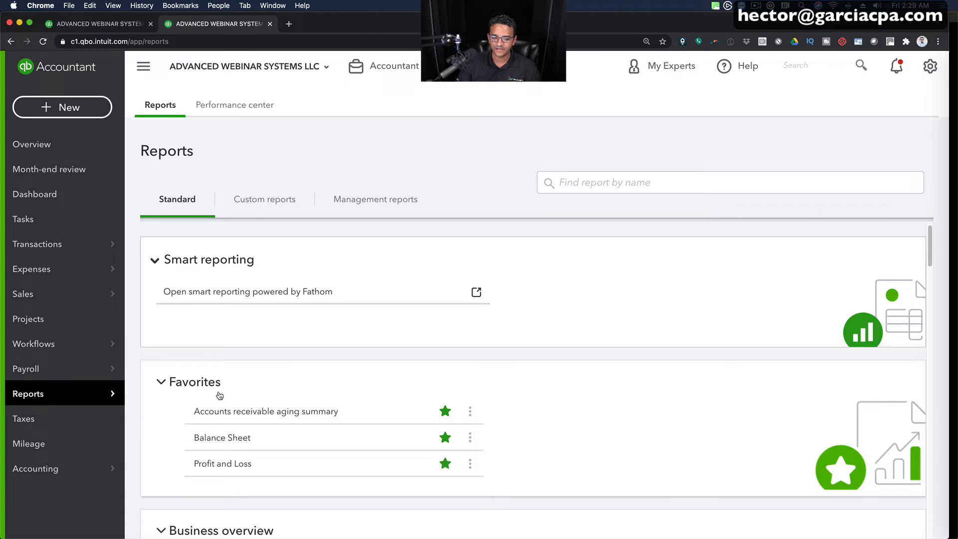
left_click(215, 438)
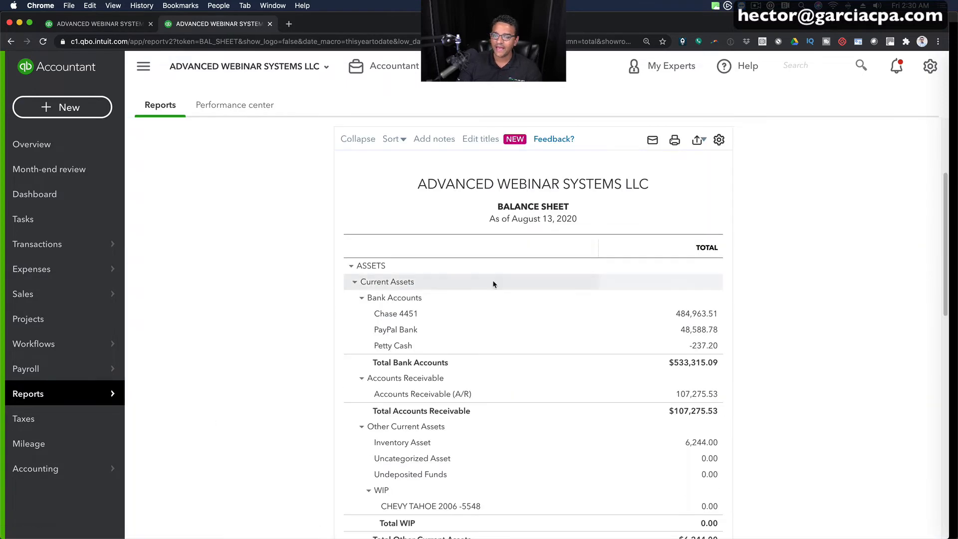
left_click(704, 366)
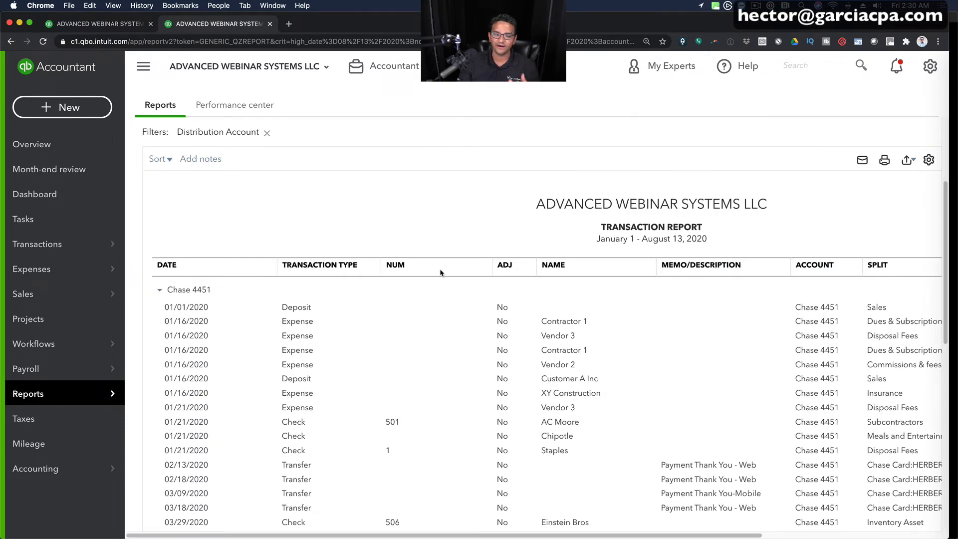
- Set the transaction report period to 08/14/2020 through 08/14/2020, run it, and look through the bank transactions
left_click(327, 143)
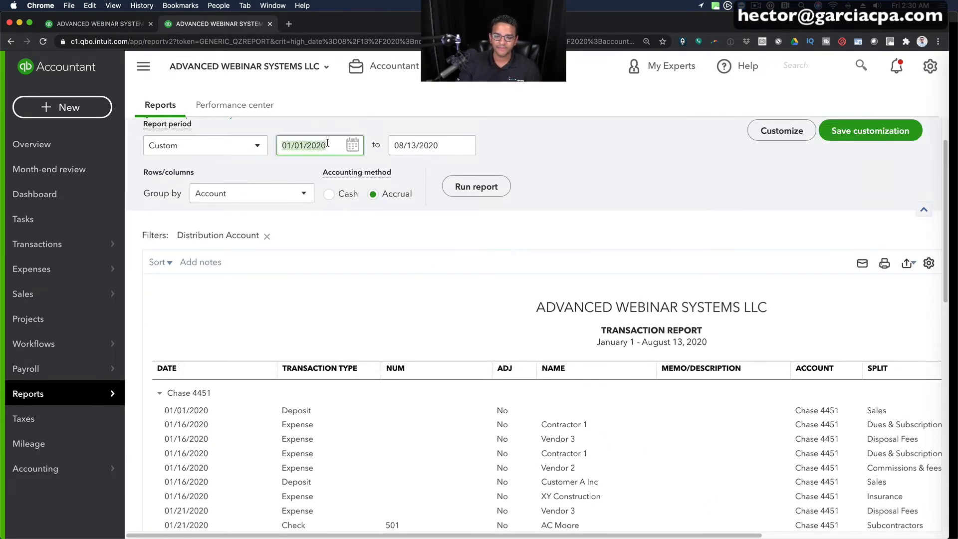
type("08/14/2020")
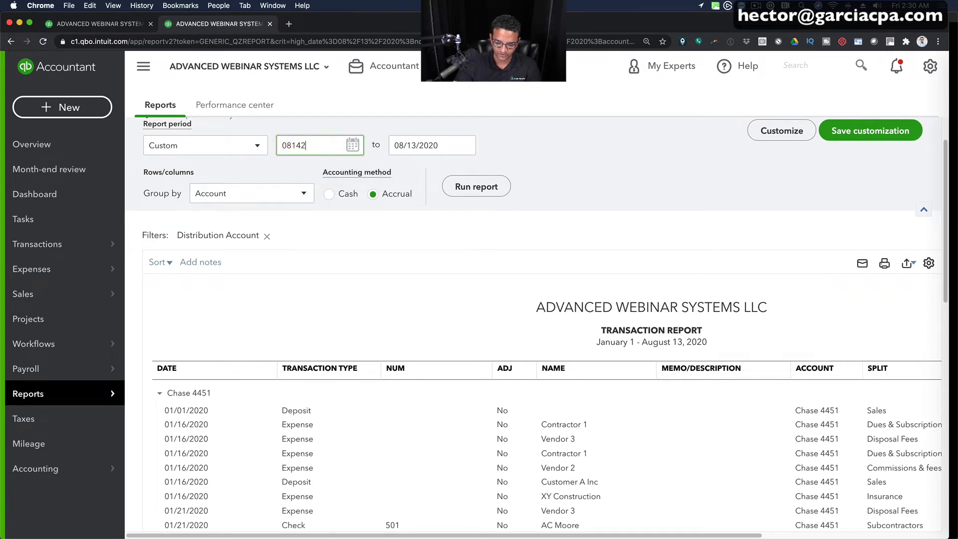
key("Tab")
type("08142020")
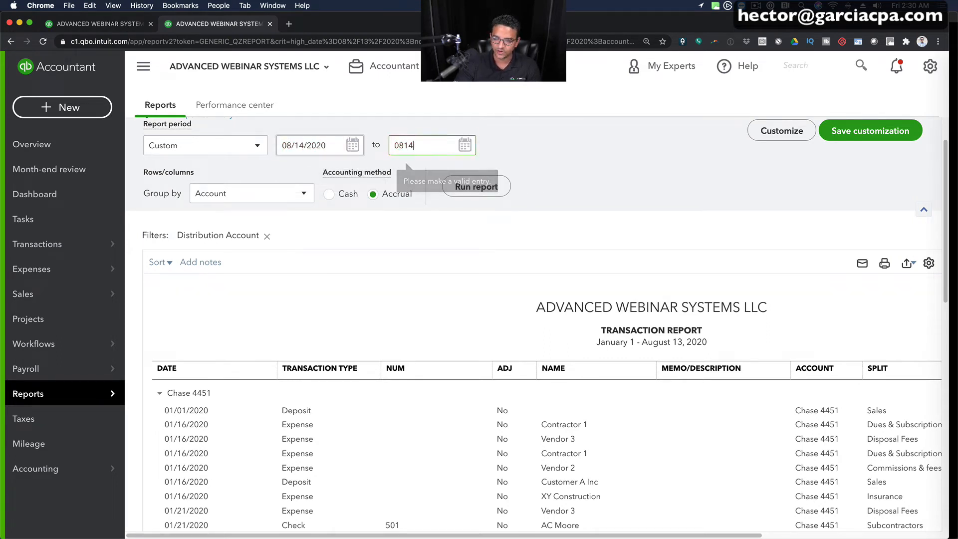
key("Tab")
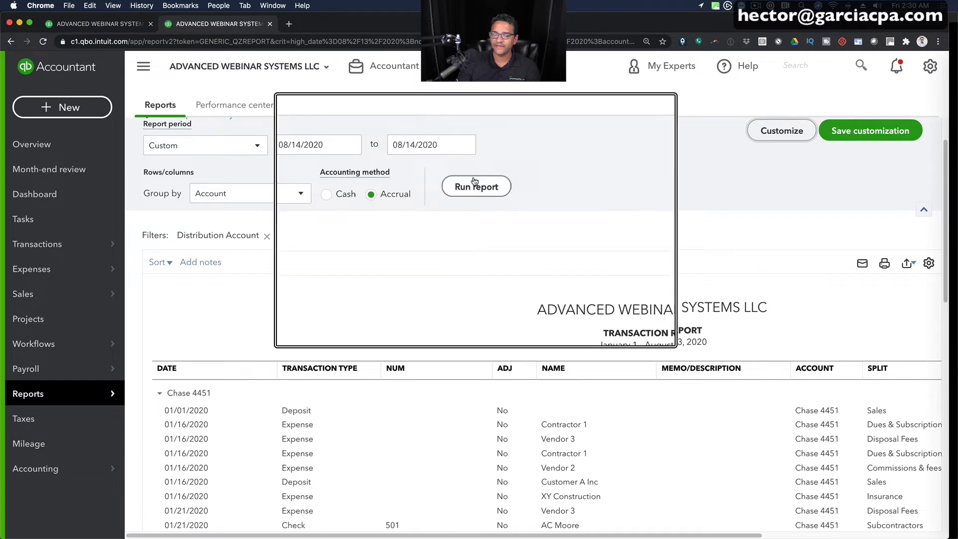
left_click(474, 183)
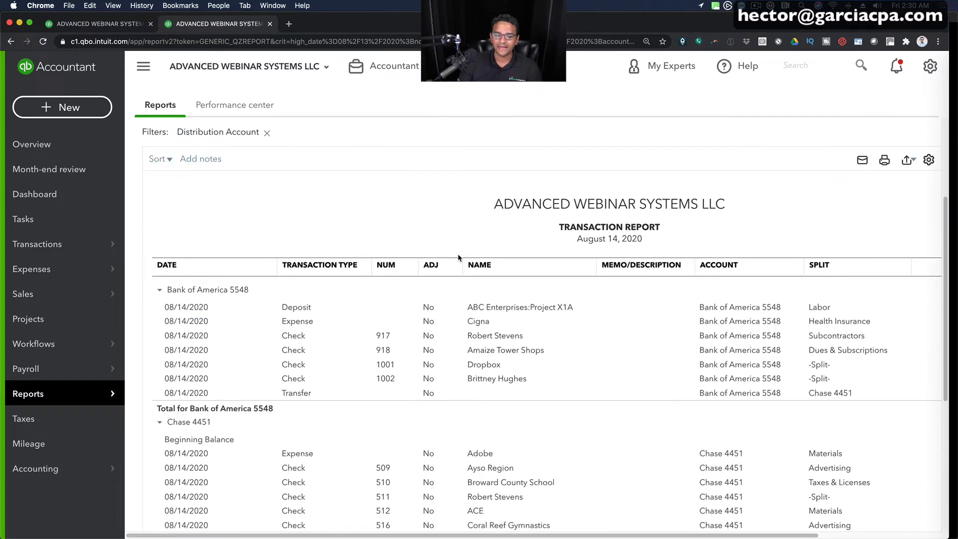
scroll(403, 164, "down", 1)
scroll(400, 165, "down", 1)
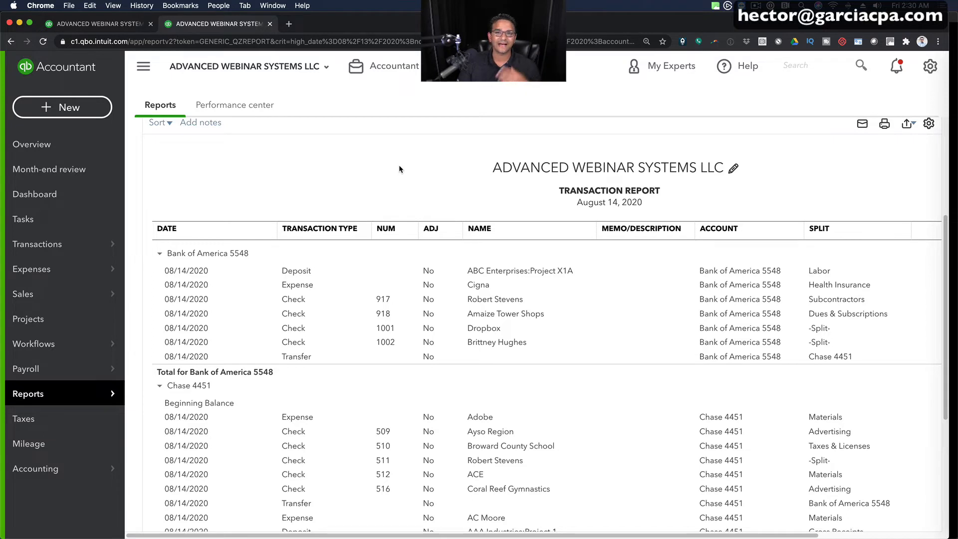
- Collapse the navigation sidebar and open the transaction report's customization settings
left_click(144, 69)
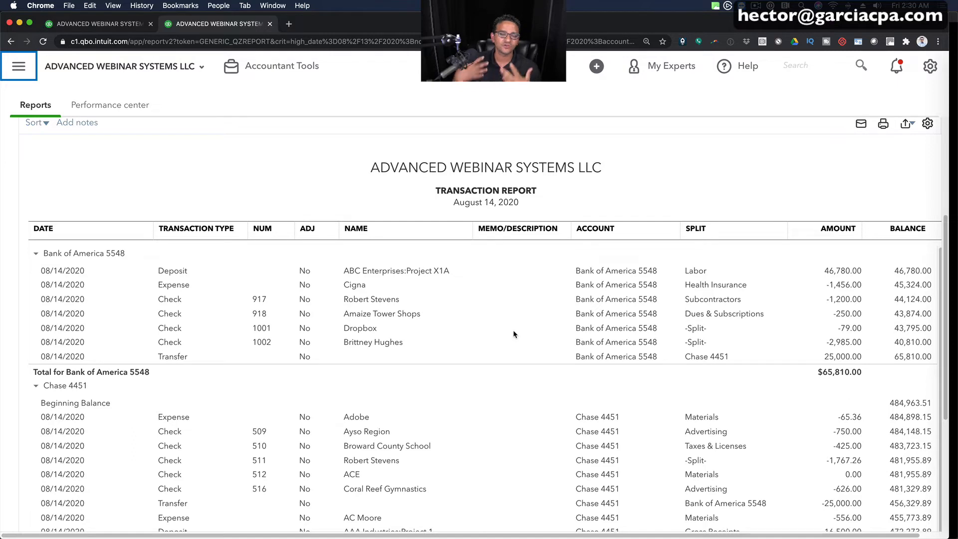
scroll(561, 271, "up", 1)
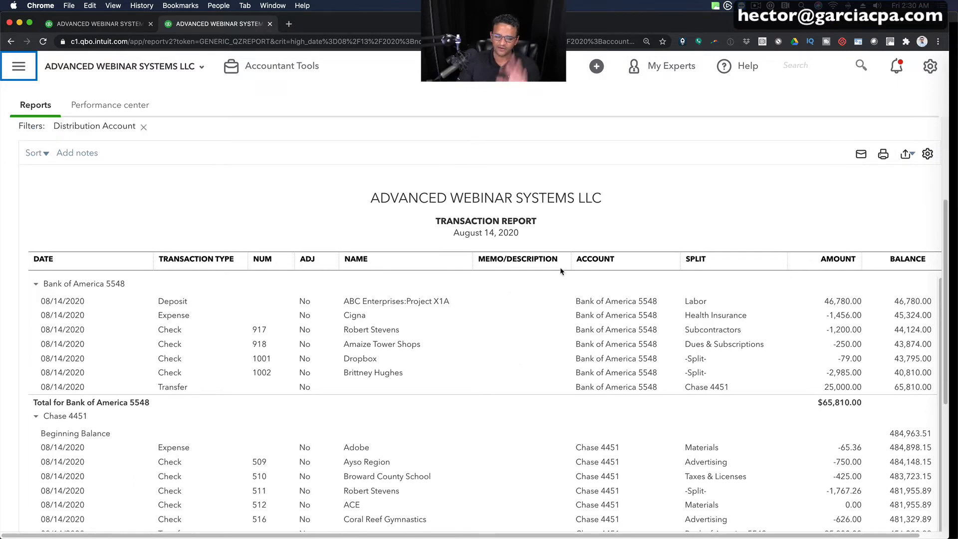
scroll(673, 280, "up", 5)
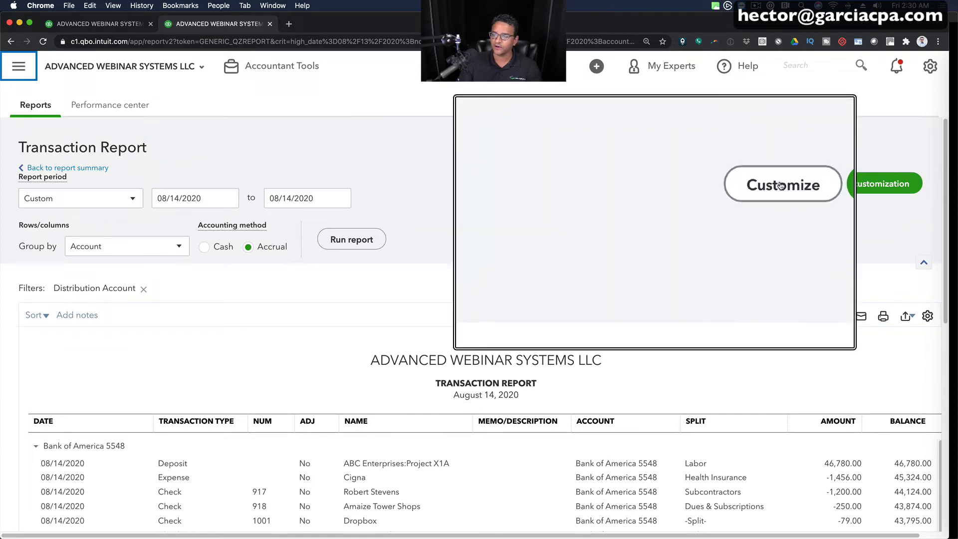
left_click(721, 184)
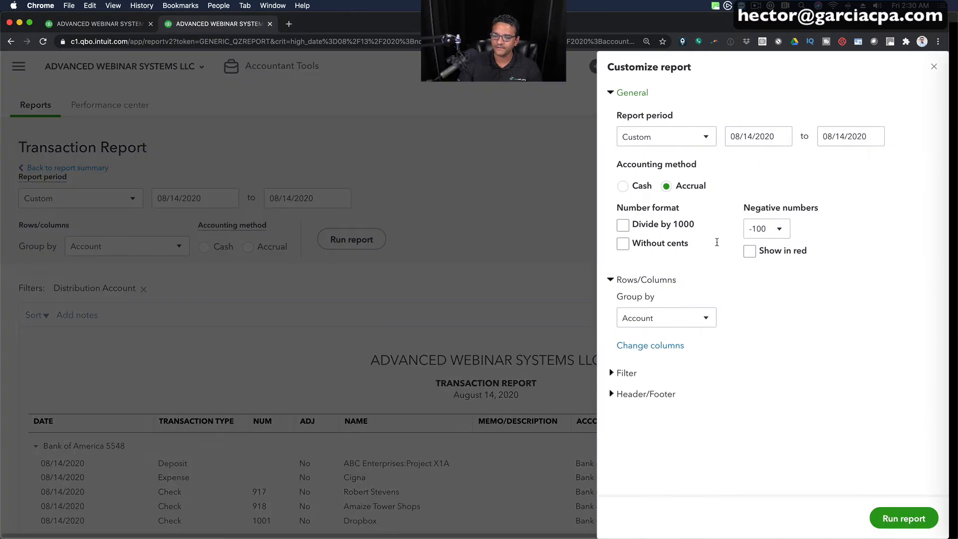
- Filter the transaction report to the Check transaction type and run it
left_click(627, 372)
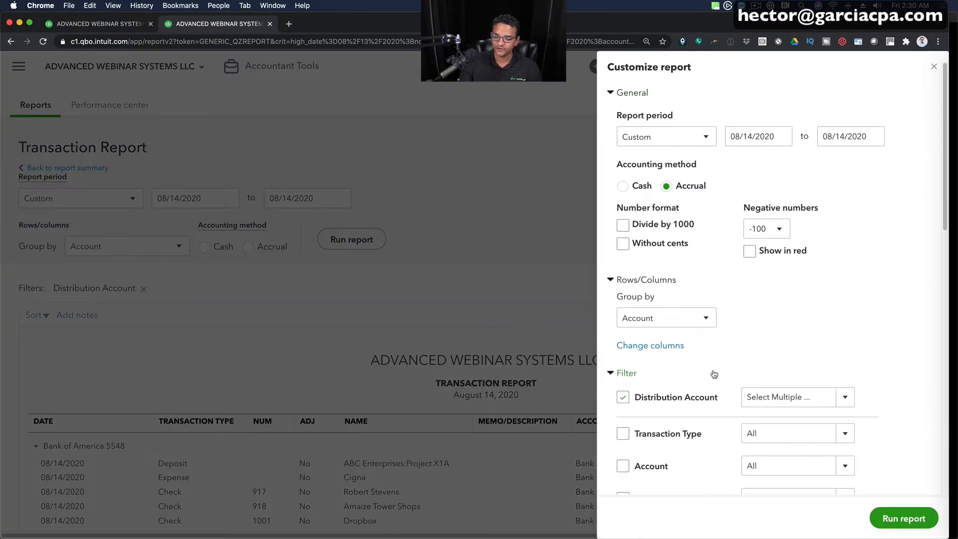
scroll(714, 373, "down", 5)
left_click(622, 165)
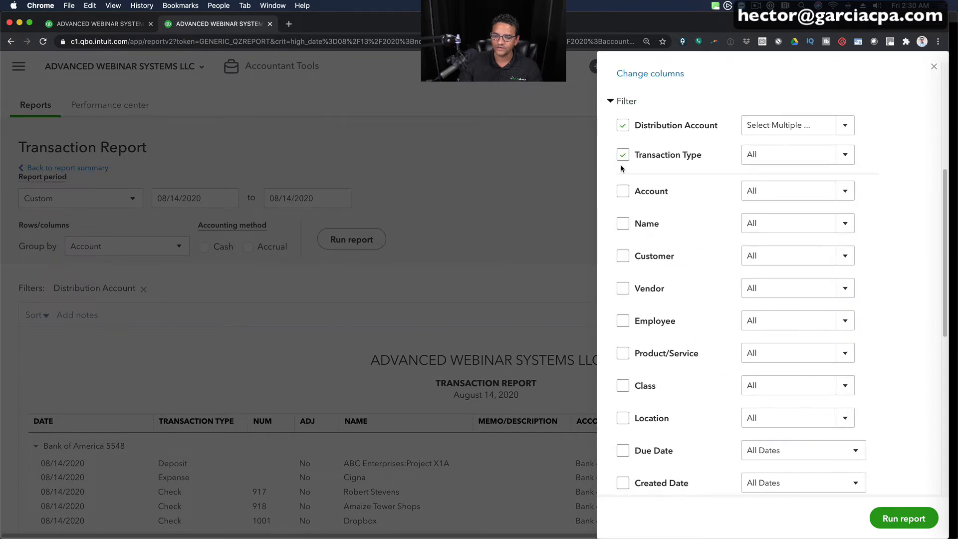
left_click(845, 155)
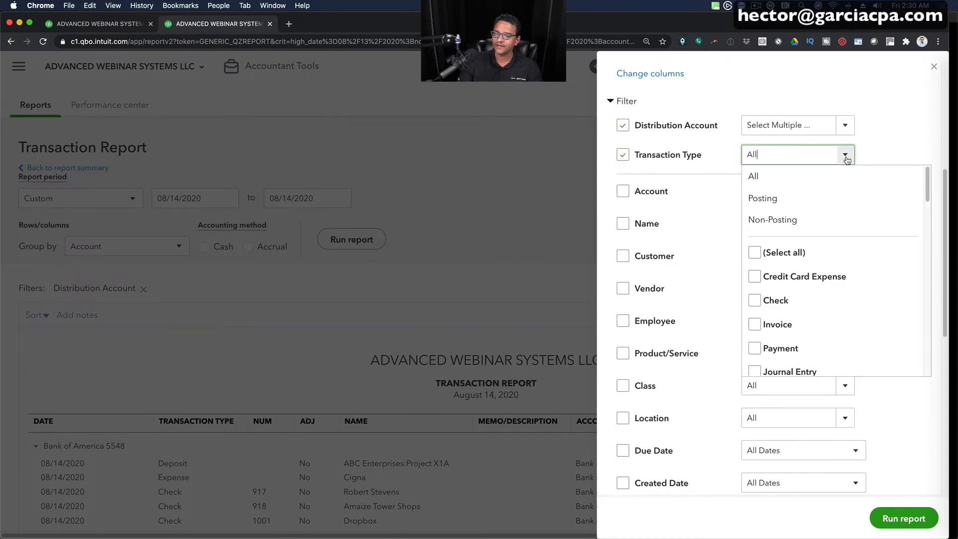
left_click(756, 300)
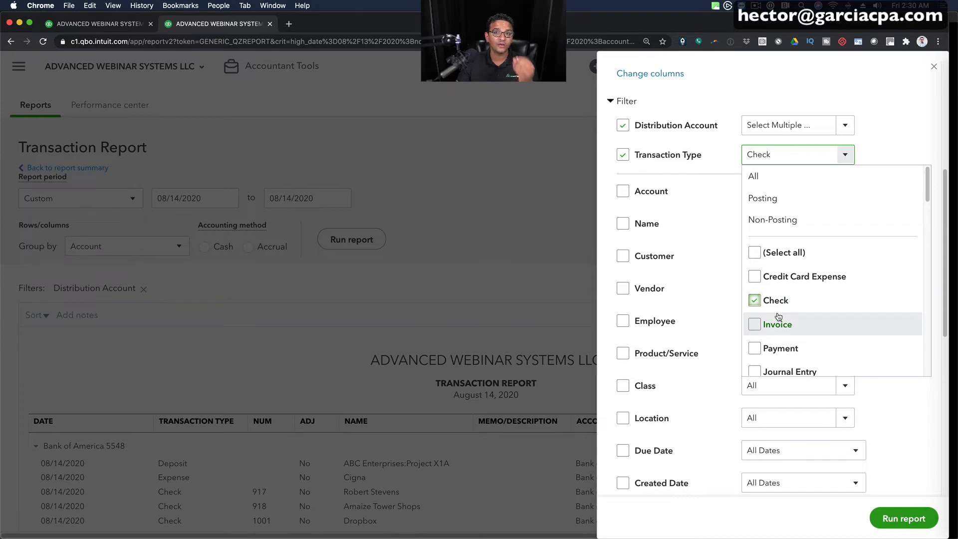
left_click(893, 521)
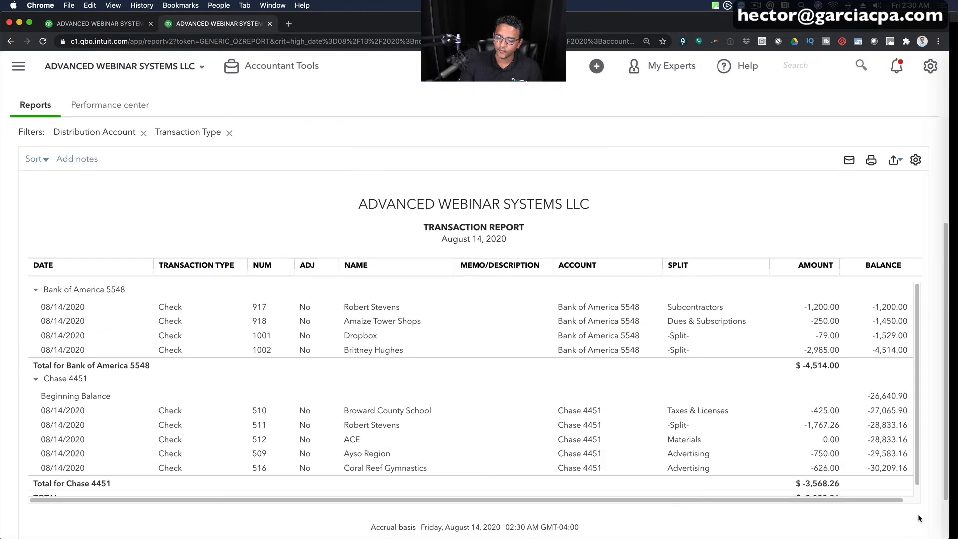
- Examine the Split column, open the Chase check marked -Split- to inspect its category lines, and close it without saving
scroll(610, 224, "down", 1)
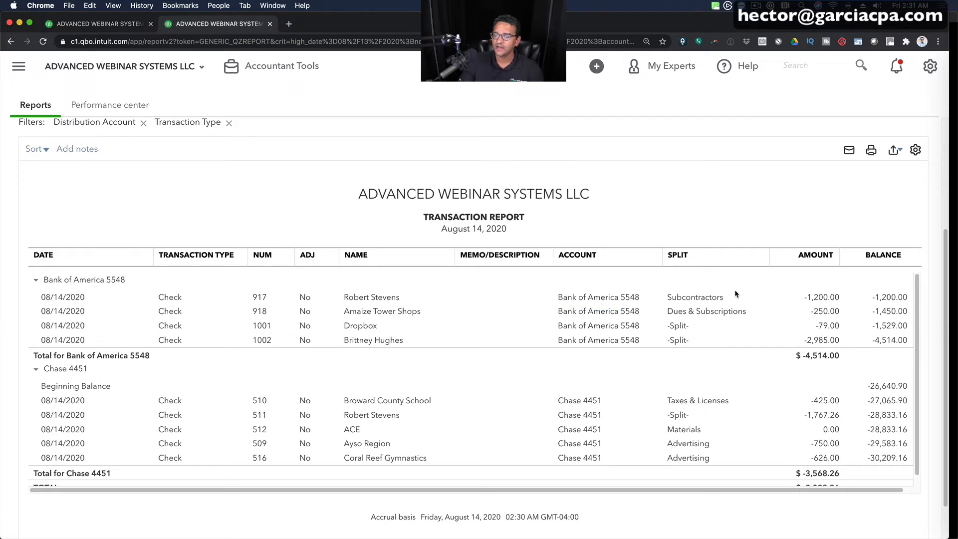
scroll(690, 305, "up", 5)
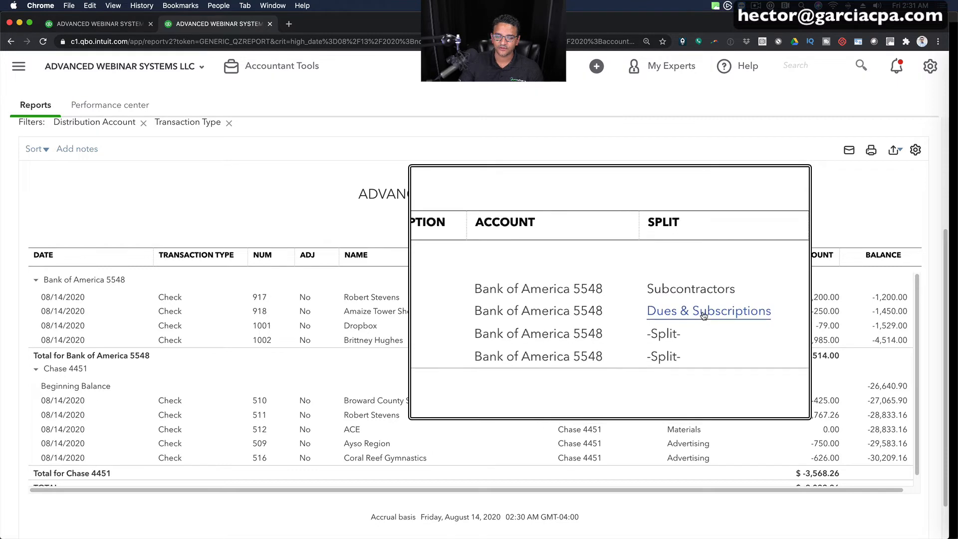
scroll(704, 314, "down", 4)
scroll(679, 327, "up", 4)
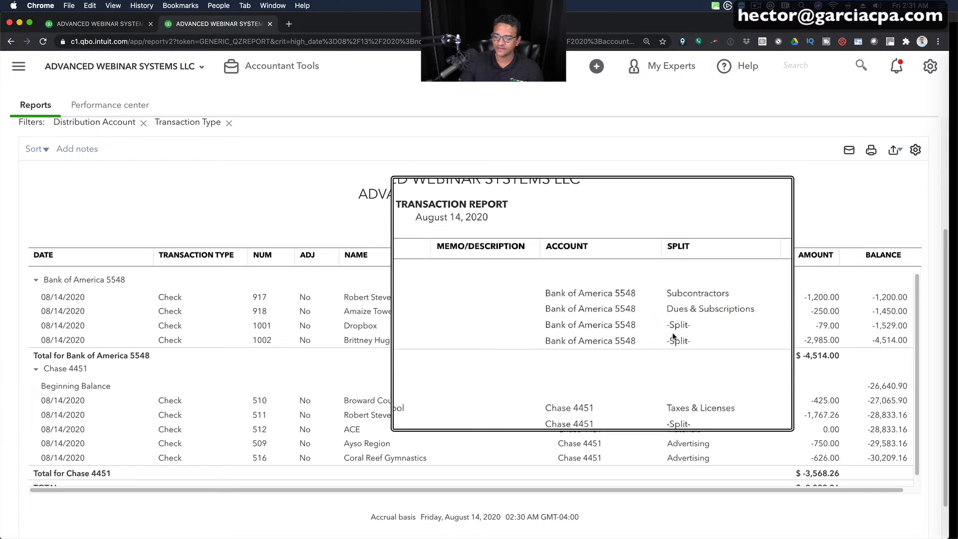
scroll(681, 325, "down", 4)
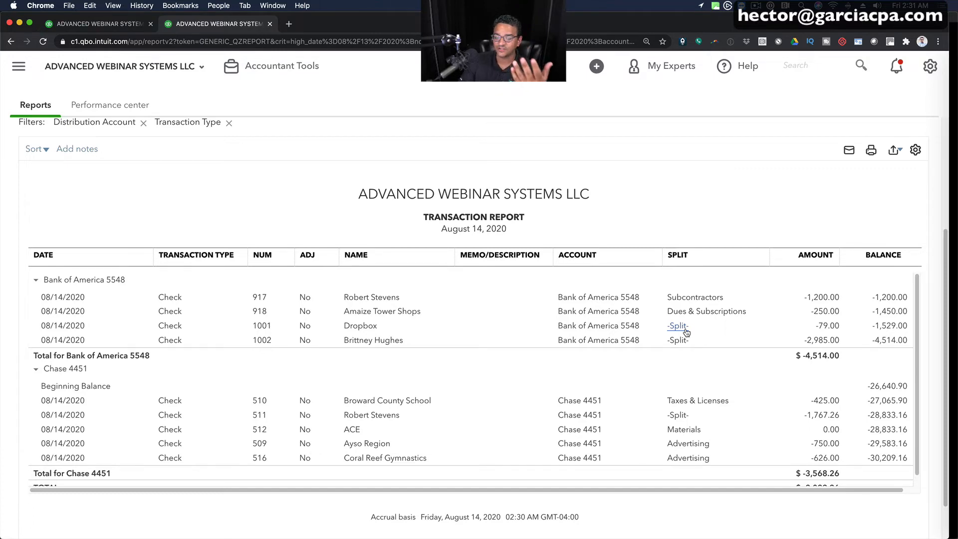
left_click(684, 416)
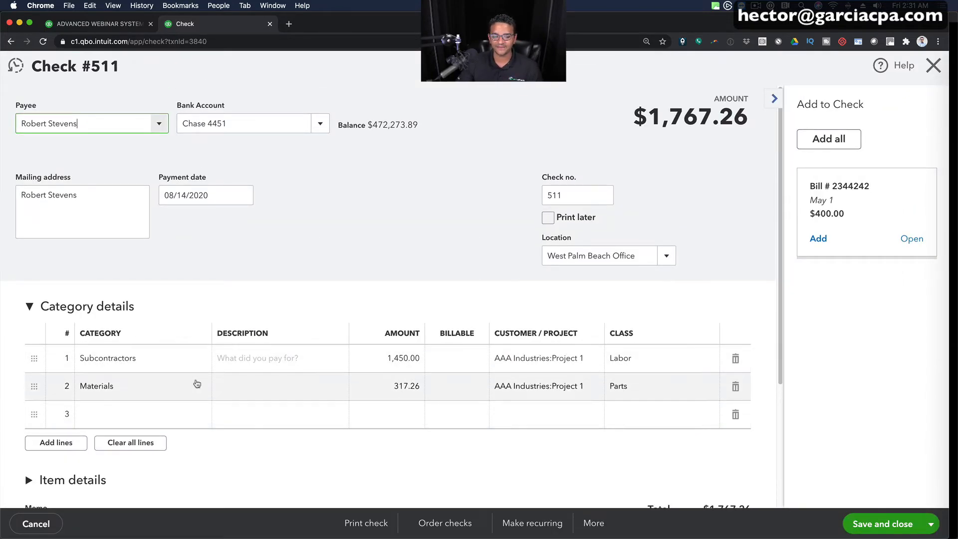
left_click(125, 359)
left_click(117, 386)
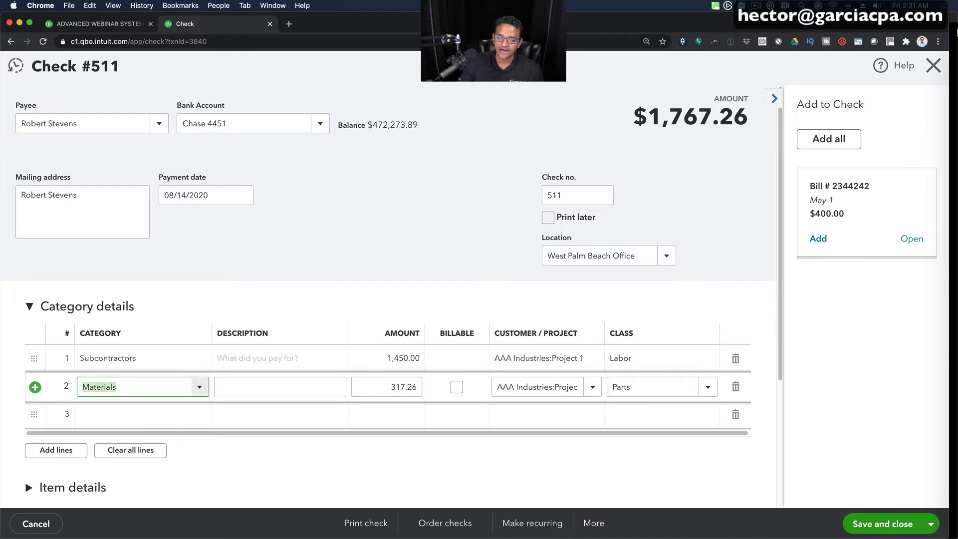
left_click(933, 65)
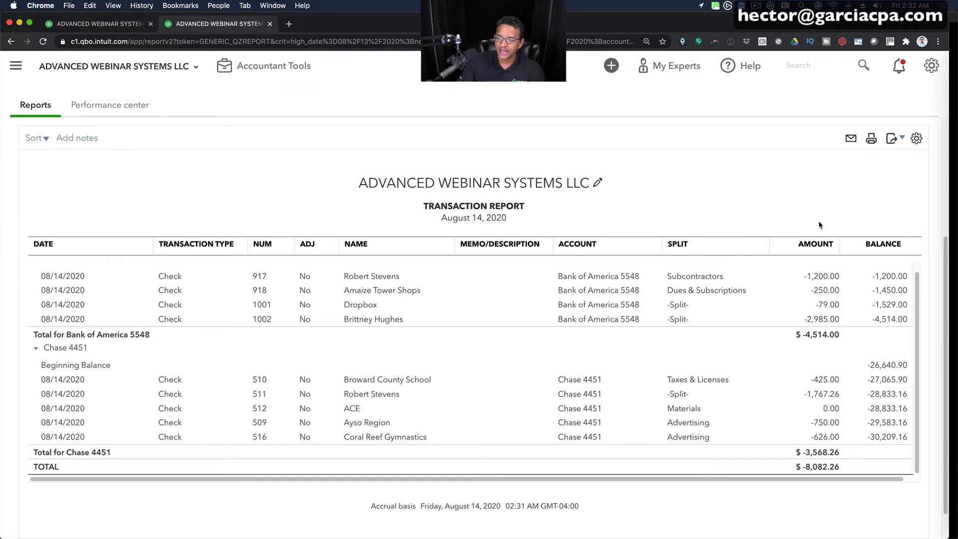
- Replace the report's Amount and Balance columns with Debit and Credit, and rerun the report
left_click(917, 139)
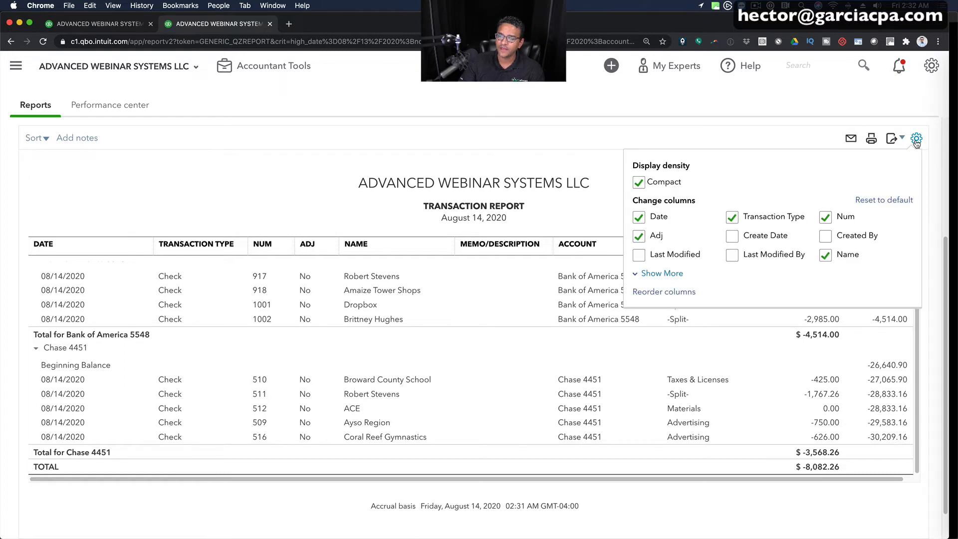
left_click(662, 273)
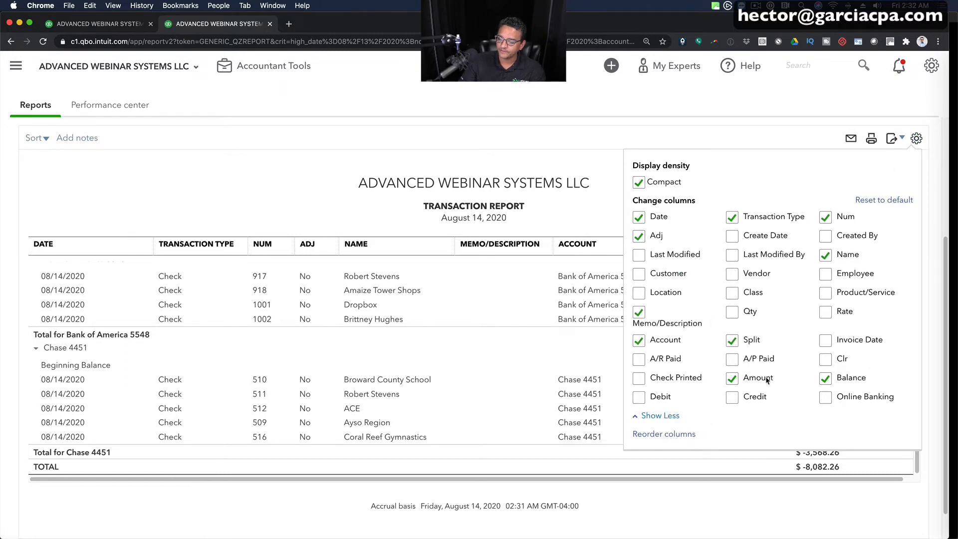
left_click(734, 380)
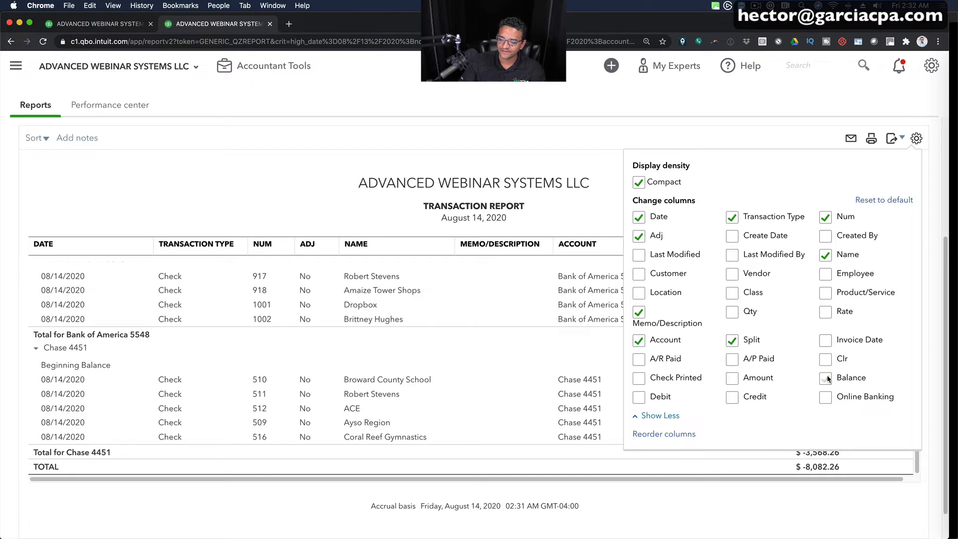
left_click(640, 398)
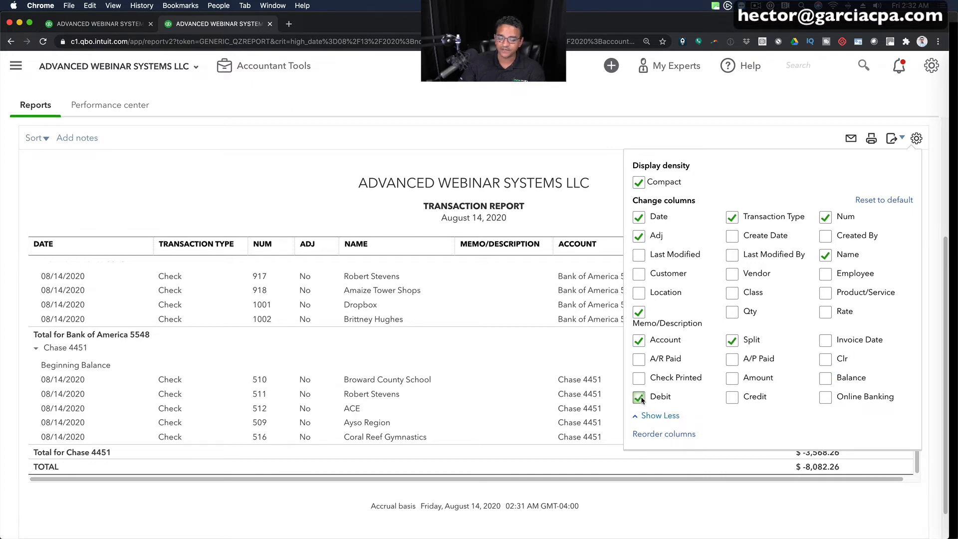
left_click(733, 398)
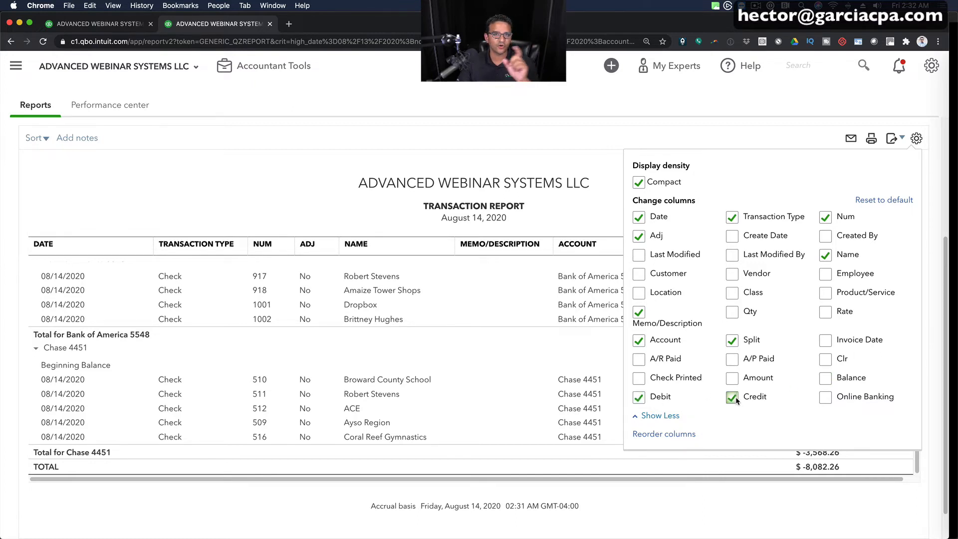
left_click(277, 163)
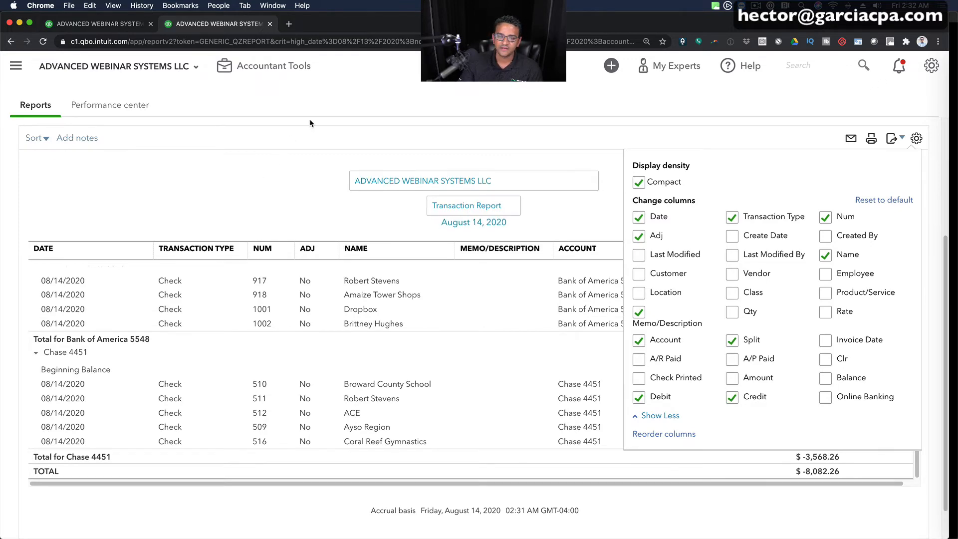
scroll(271, 154, "up", 4)
left_click(352, 240)
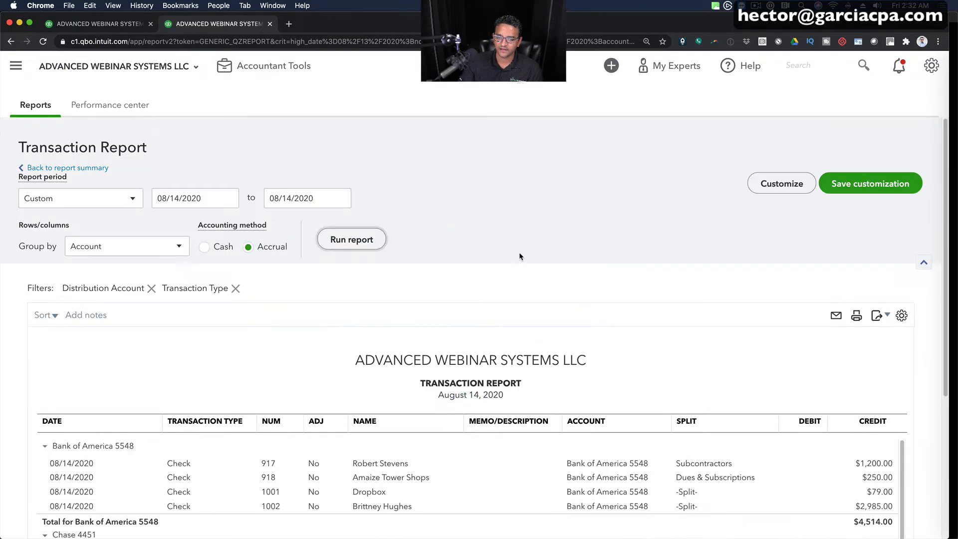
- Set the transaction report's grouping to None and rerun it to list the checks of both banks together
scroll(518, 254, "down", 3)
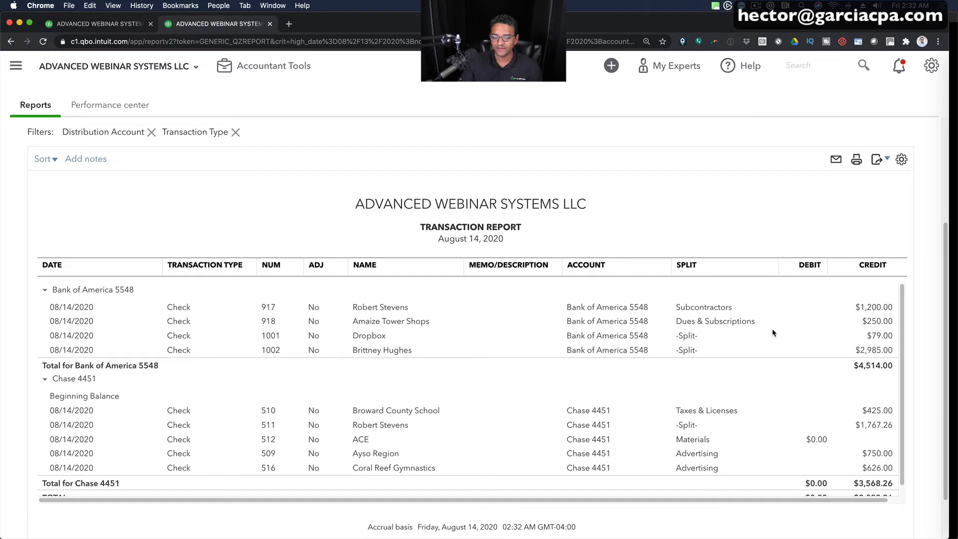
scroll(571, 349, "up", 3)
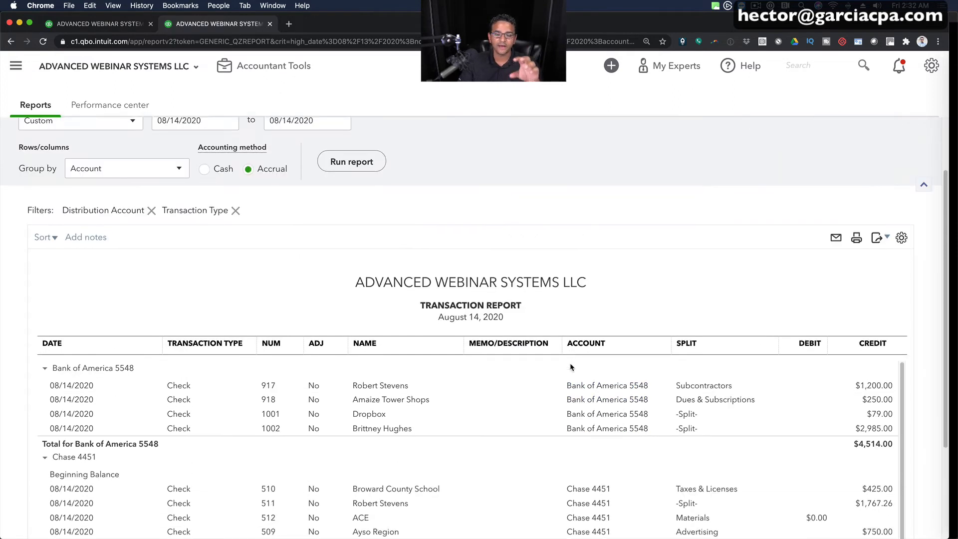
scroll(572, 367, "down", 1)
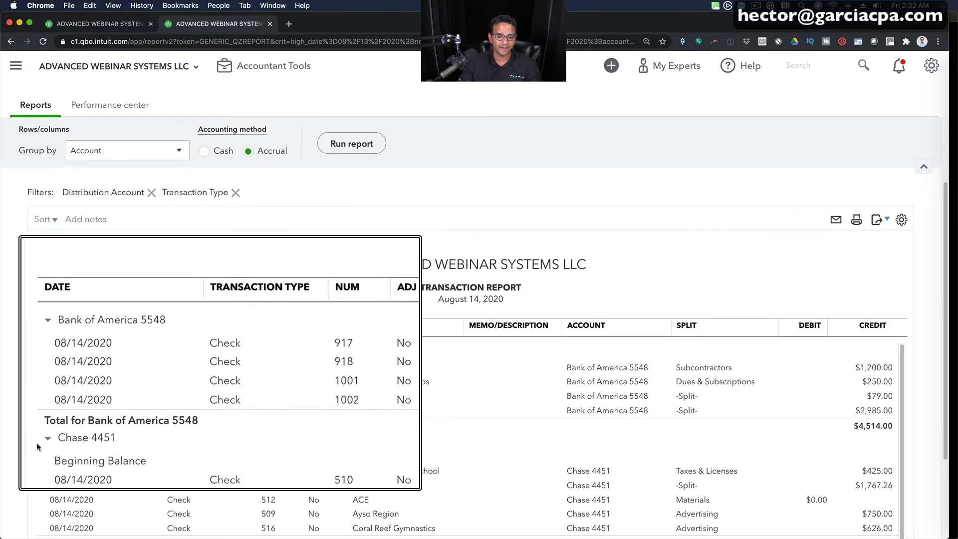
scroll(159, 426, "down", 1)
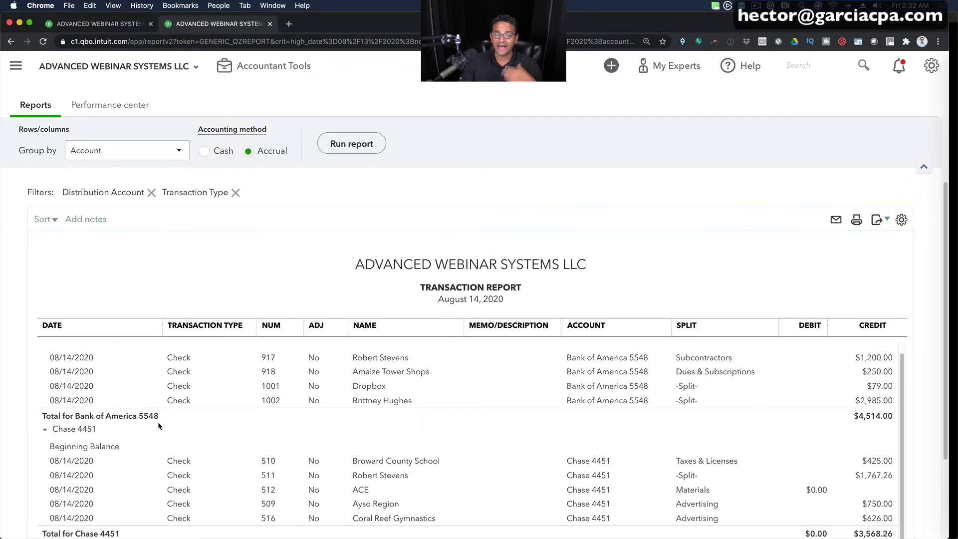
scroll(160, 426, "up", 1)
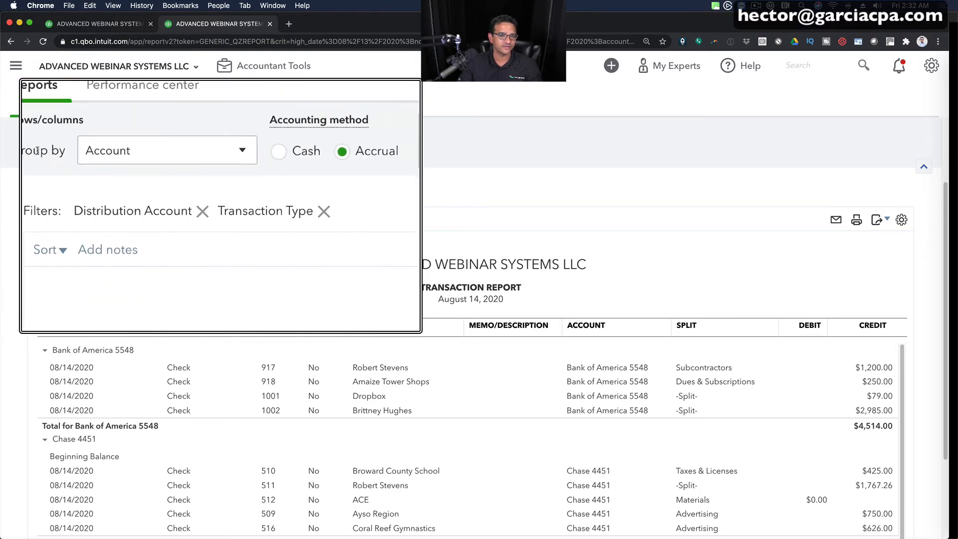
left_click(75, 152)
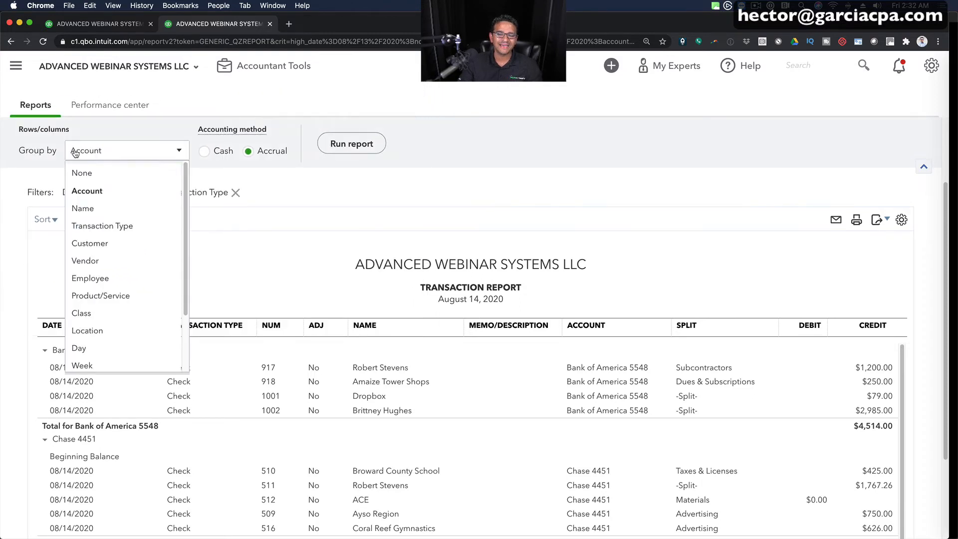
left_click(93, 176)
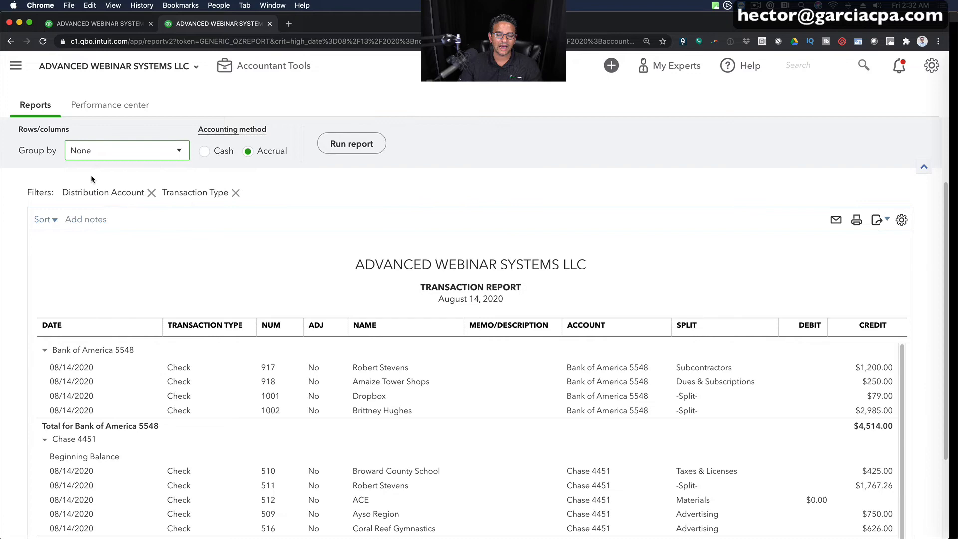
left_click(336, 143)
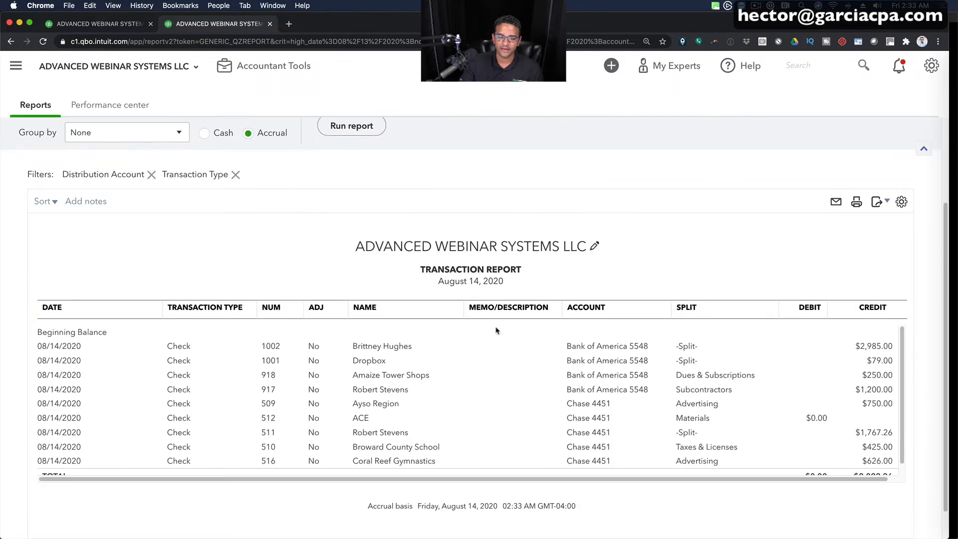
scroll(497, 330, "down", 1)
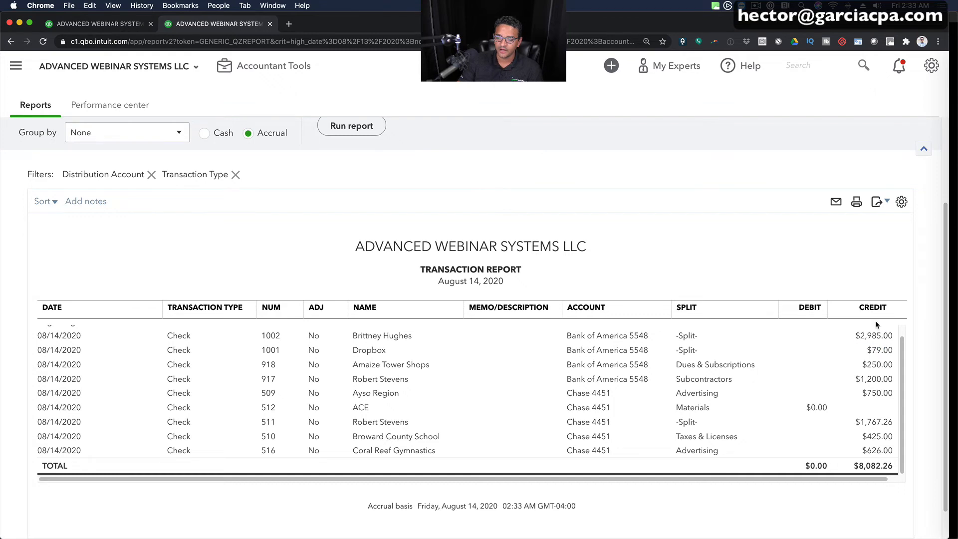
- Switch to the other browser tab and open the Profit and Loss report from the favorite reports
left_click(120, 23)
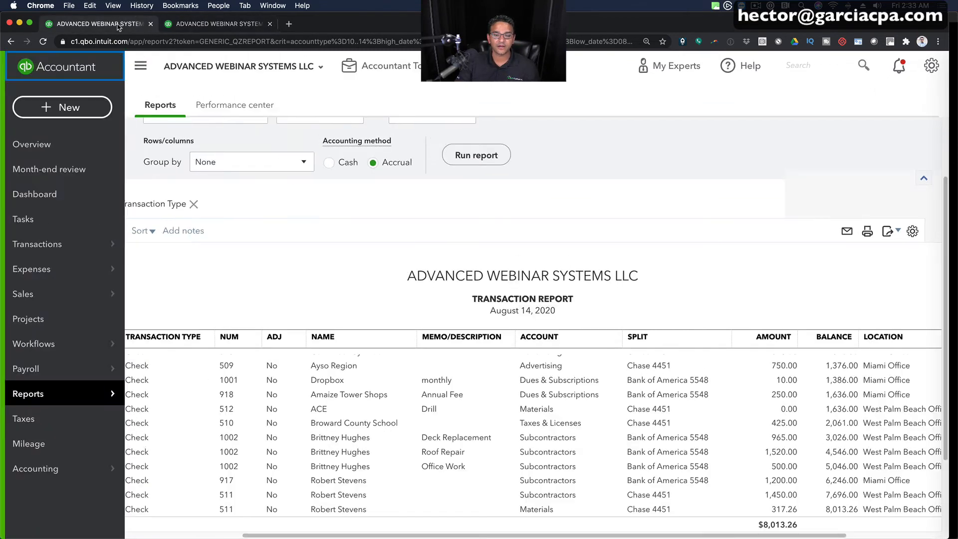
left_click(38, 402)
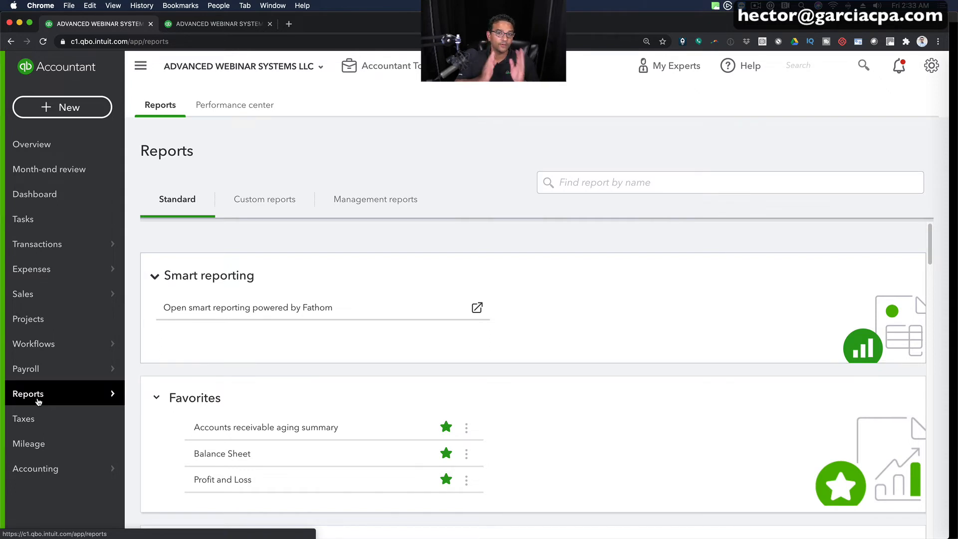
left_click(221, 481)
- Drill into the Total Expenses amount of the Profit and Loss to show its transaction report
scroll(663, 331, "down", 2)
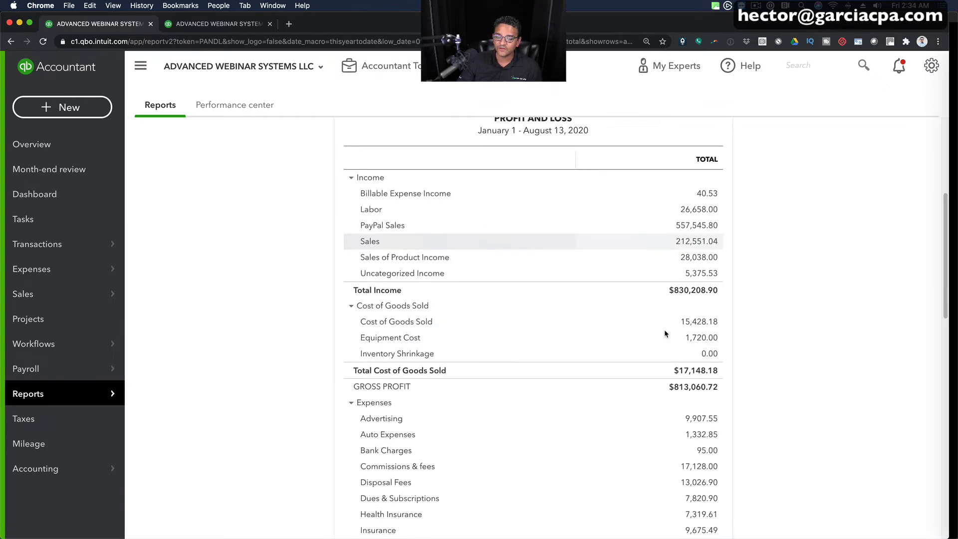
scroll(665, 334, "down", 6)
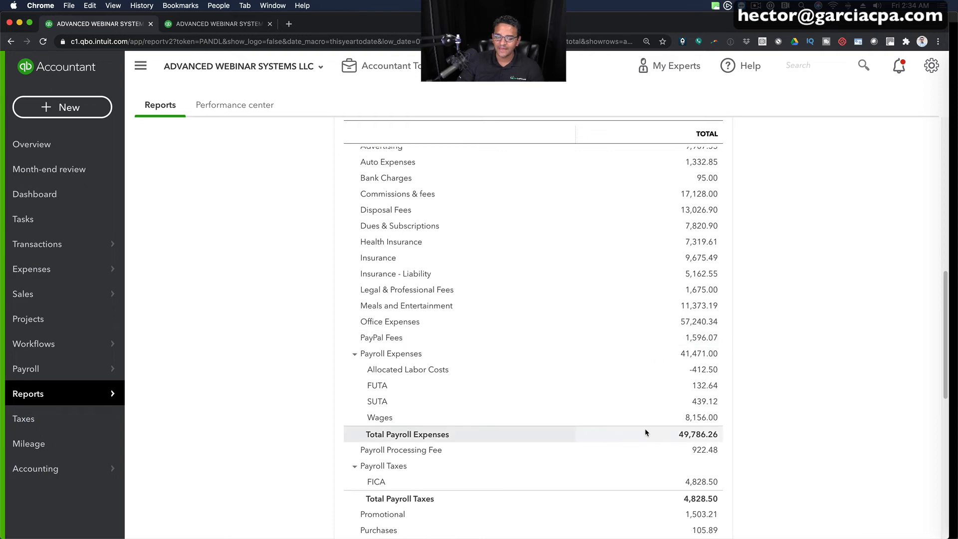
scroll(645, 429, "down", 5)
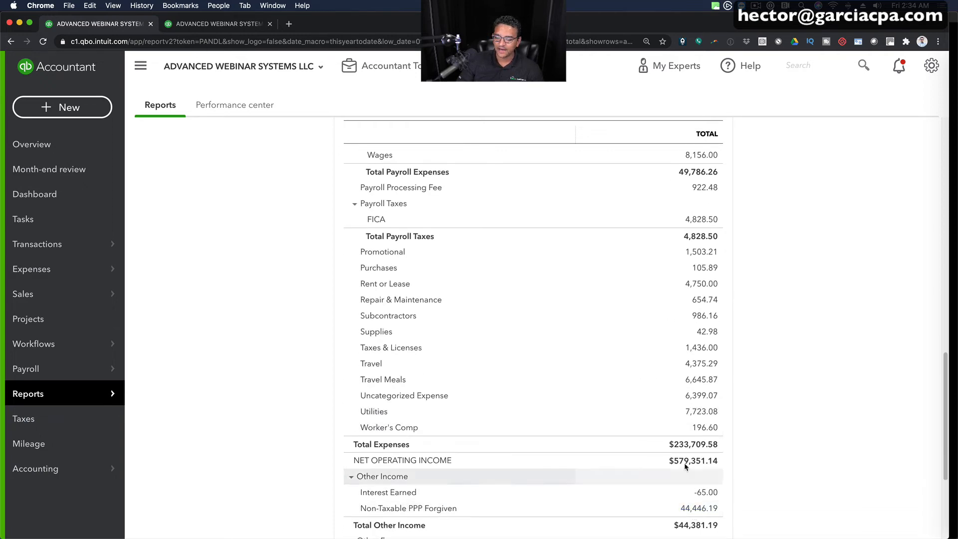
scroll(684, 463, "down", 4)
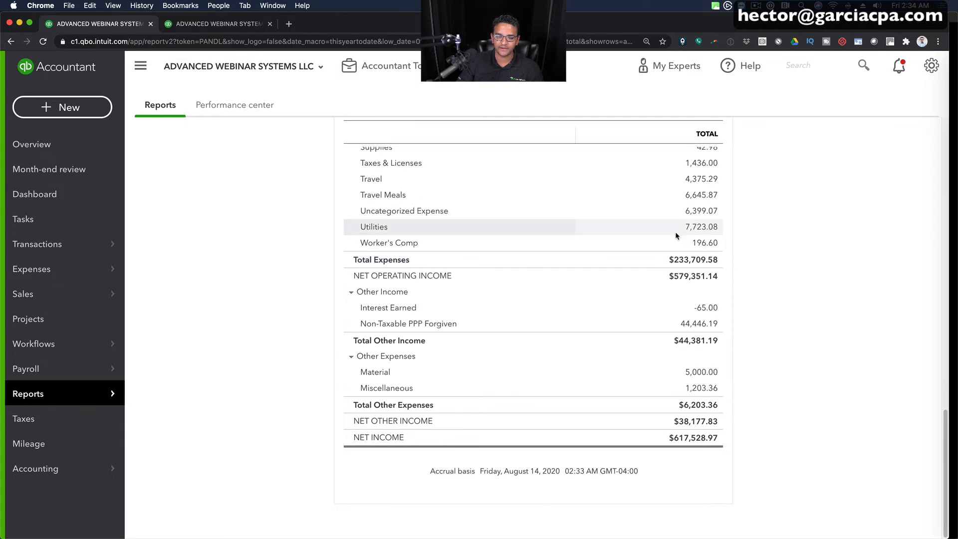
left_click(693, 261)
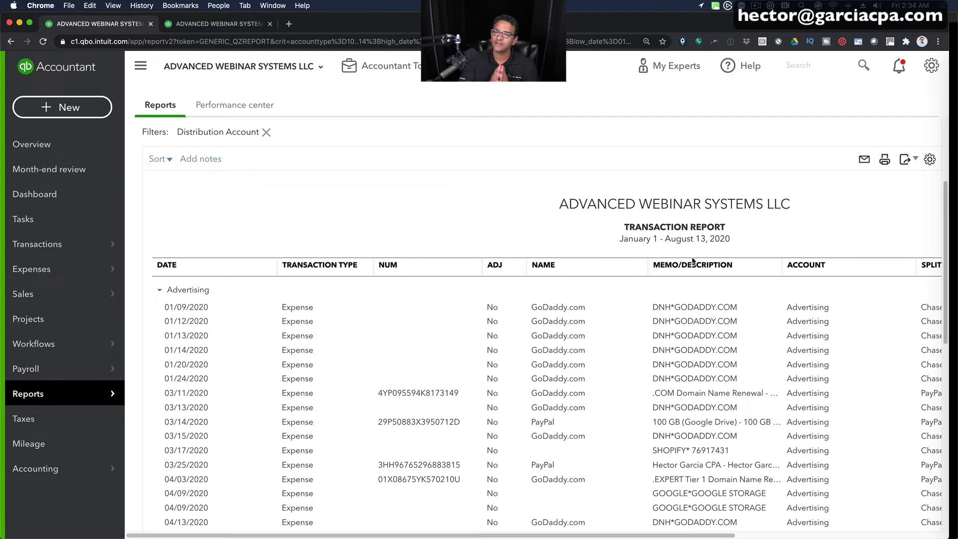
- Filter the expense transaction report to the Check transaction type only and rerun it with the navigation sidebar collapsed
left_click(136, 65)
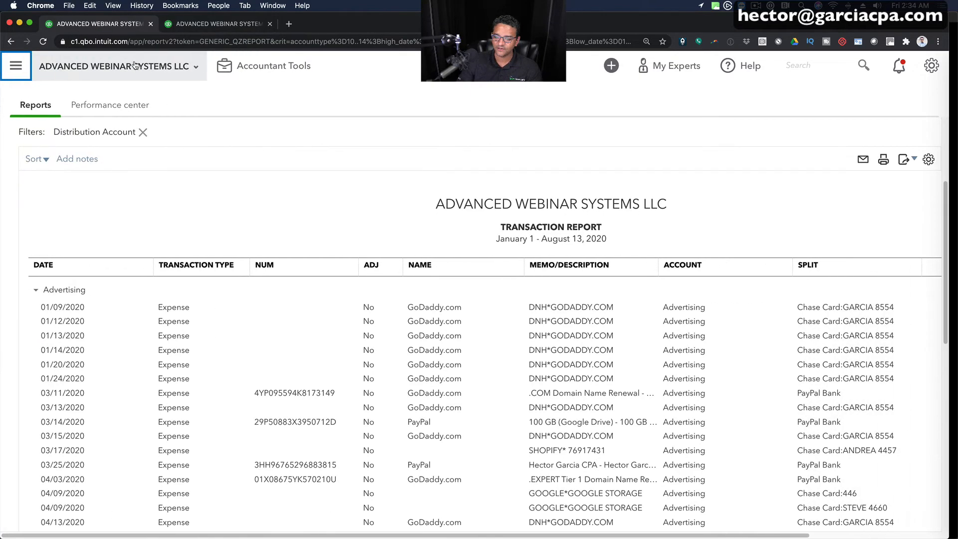
scroll(296, 205, "up", 5)
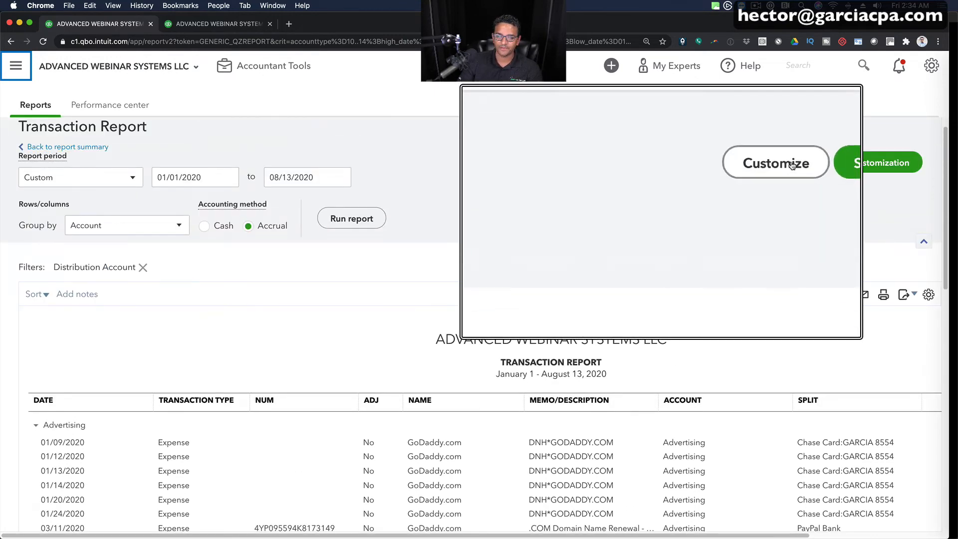
left_click(792, 165)
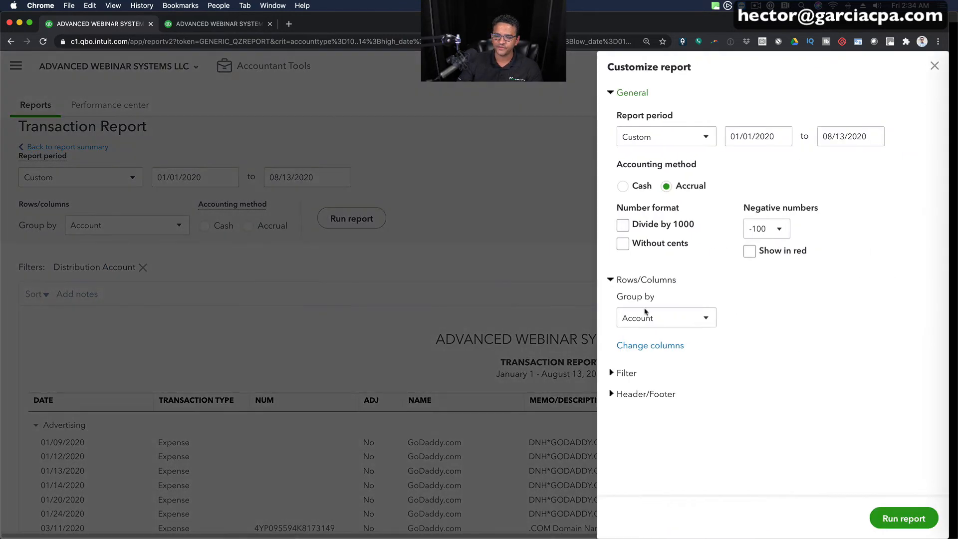
left_click(625, 373)
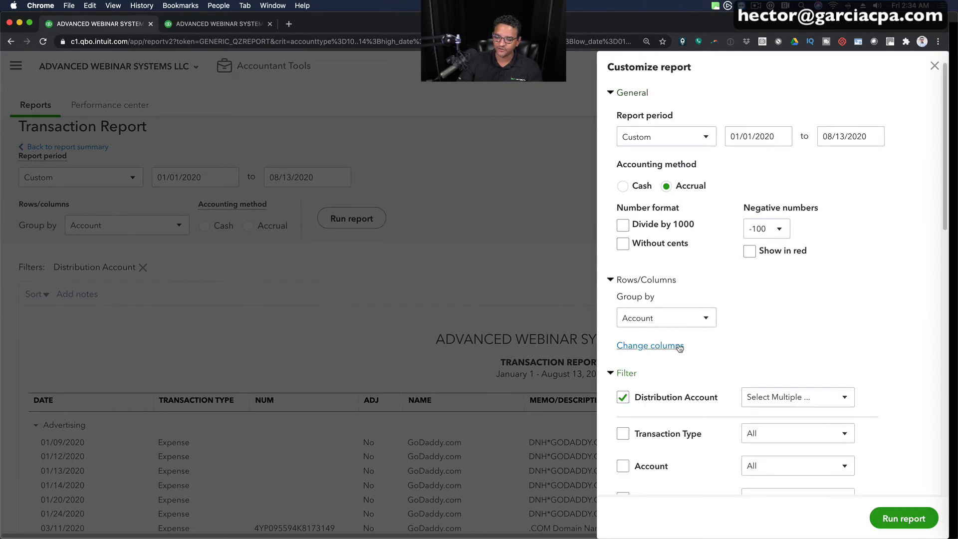
scroll(681, 344, "down", 3)
left_click(622, 359)
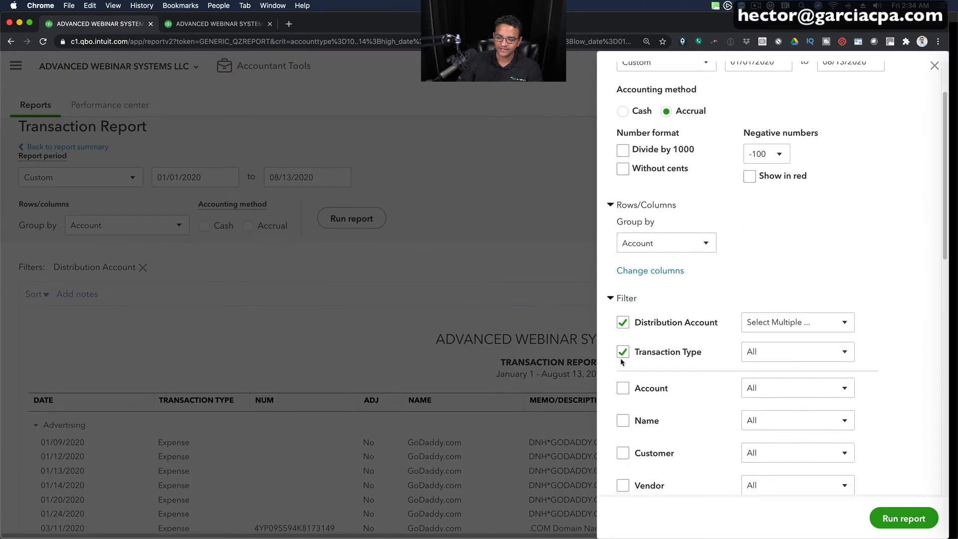
left_click(845, 352)
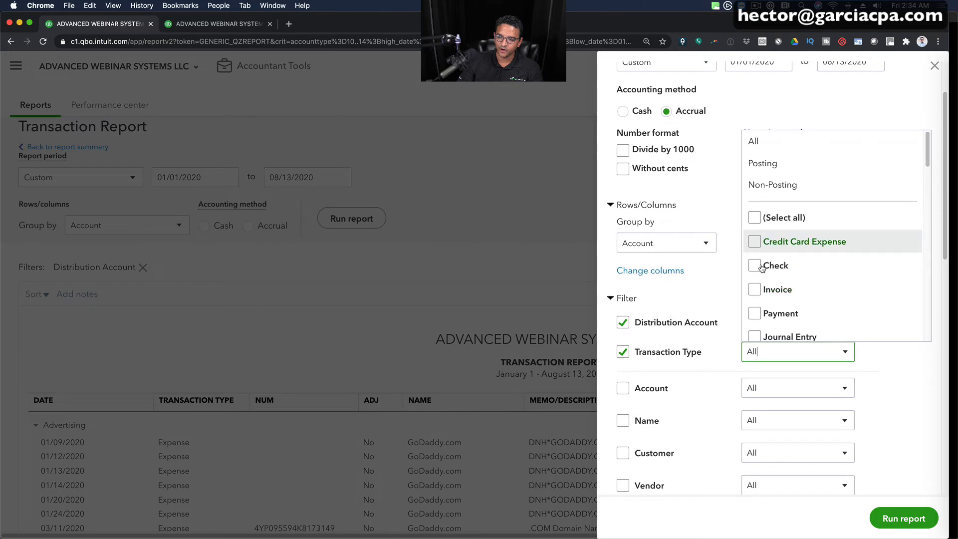
left_click(755, 265)
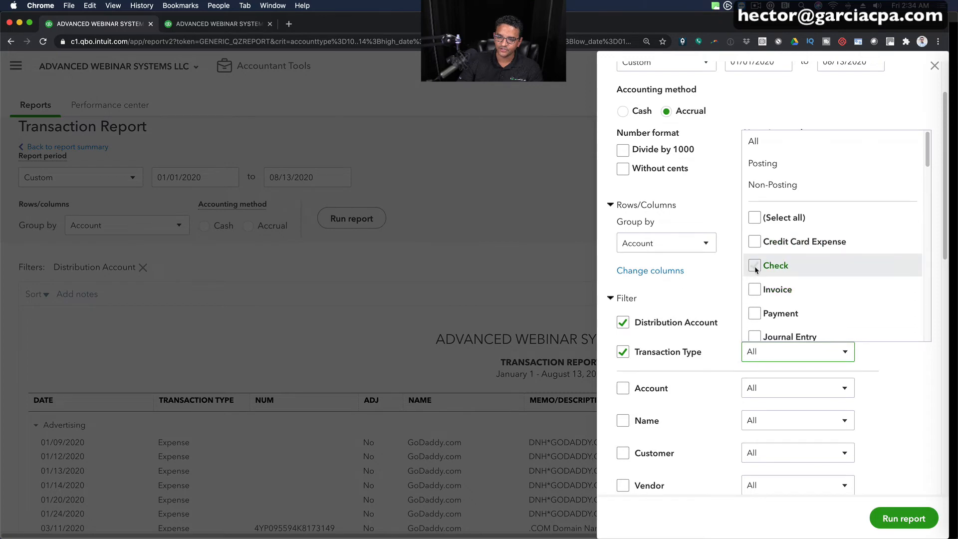
left_click(904, 518)
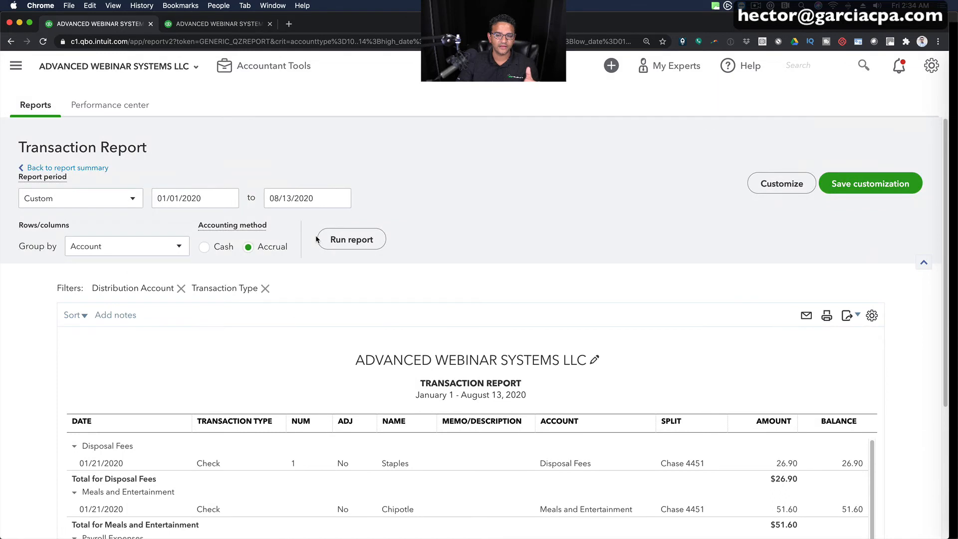
- Set the report period to 08/14/2020 through 08/14/2020 and rerun the transaction report
left_click(206, 199)
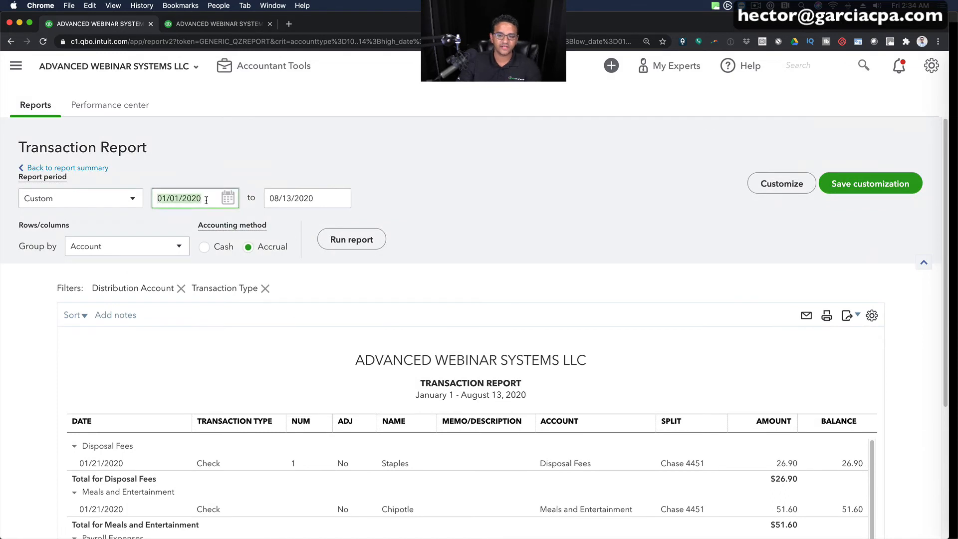
type("08/14/2020")
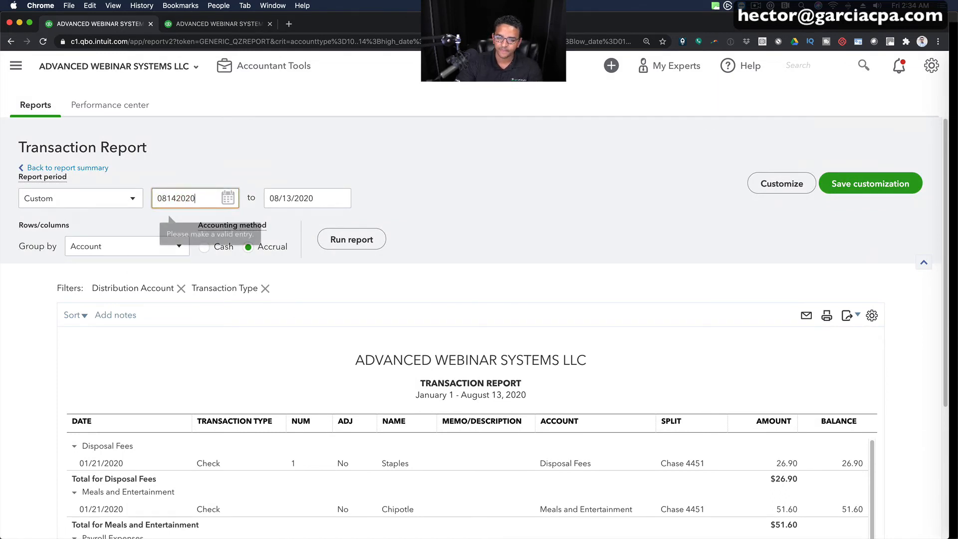
key("Tab")
type("08/14/2020")
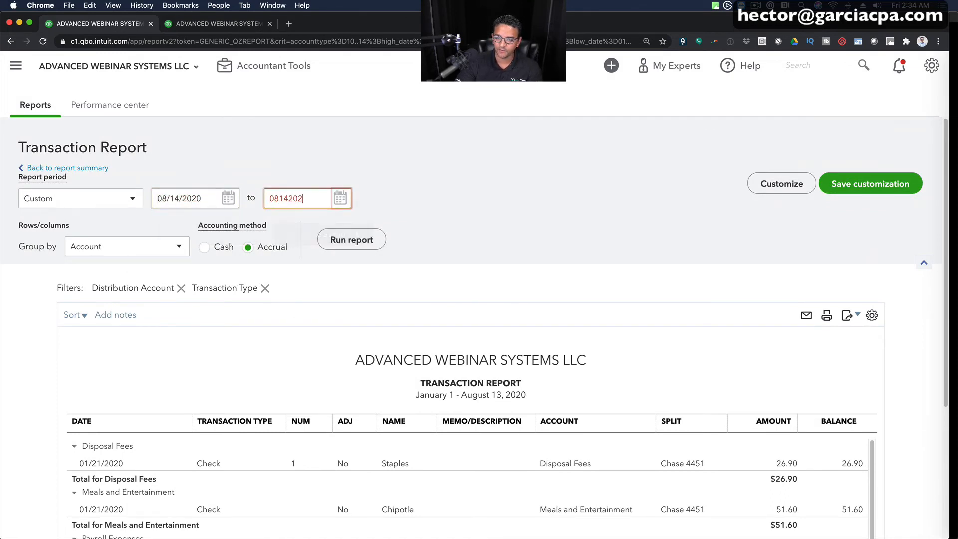
key("Tab")
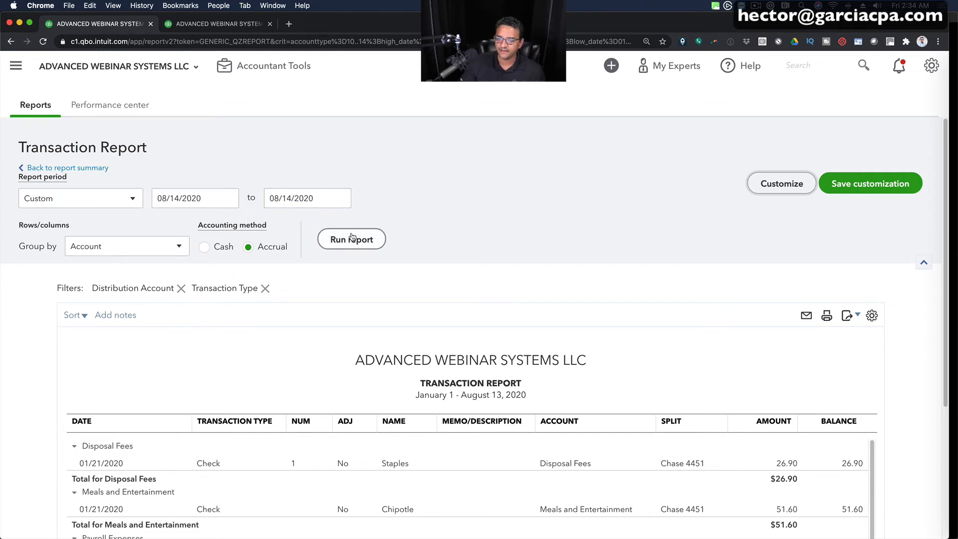
left_click(352, 240)
- Set the expense transaction report's grouping to None and rerun it
scroll(471, 253, "down", 3)
scroll(524, 273, "down", 2)
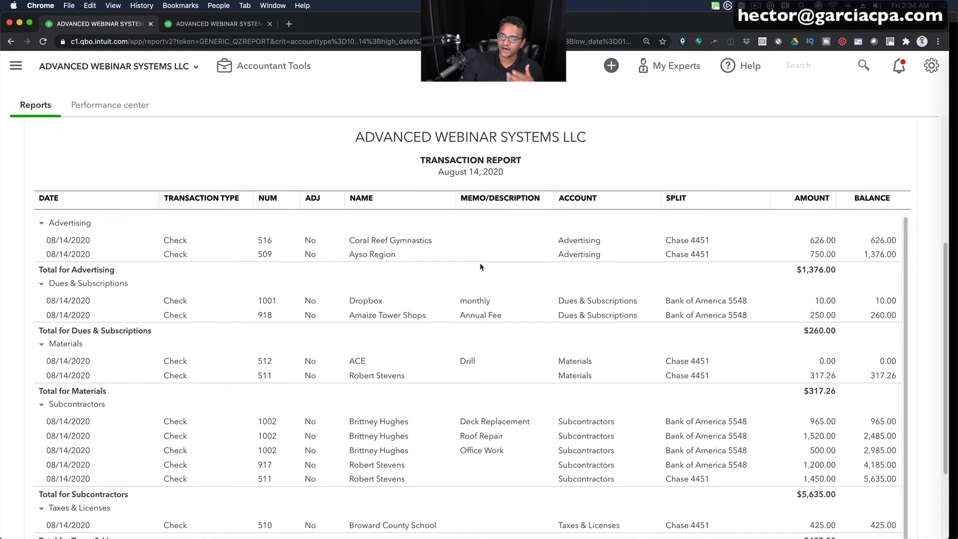
scroll(480, 263, "down", 3)
scroll(433, 315, "up", 3)
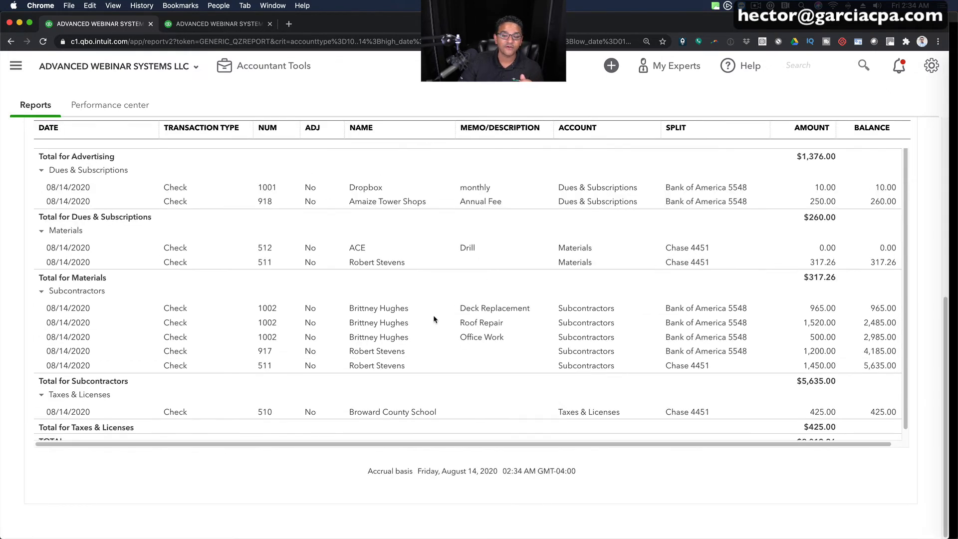
scroll(384, 264, "up", 2)
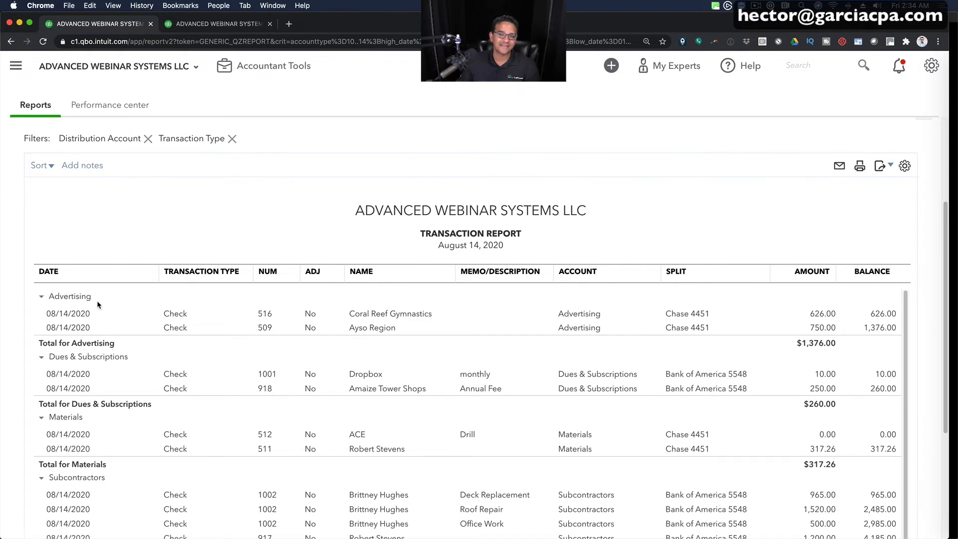
scroll(97, 301, "up", 3)
left_click(87, 255)
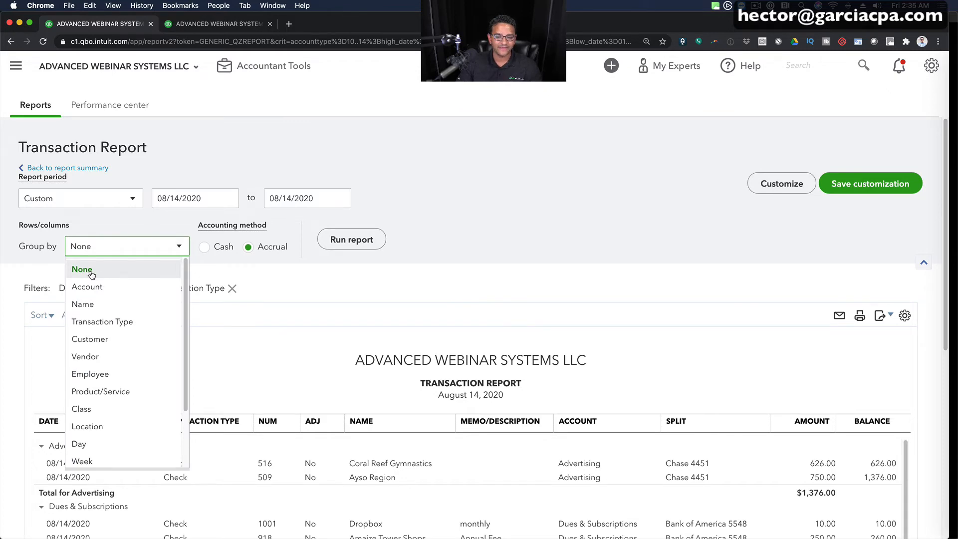
left_click(91, 274)
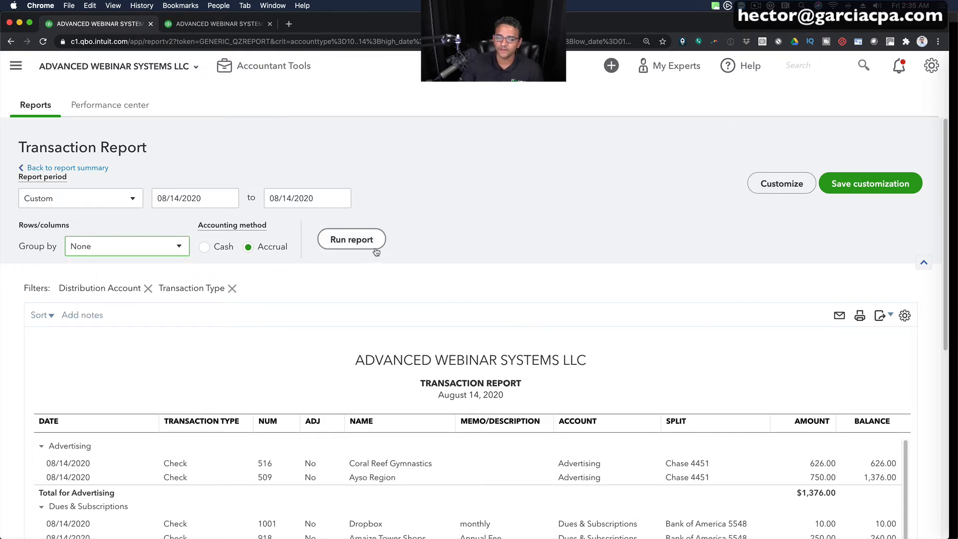
left_click(376, 243)
- Replace the Amount and Balance columns of the expense transaction report with Debit and Credit
scroll(590, 311, "down", 3)
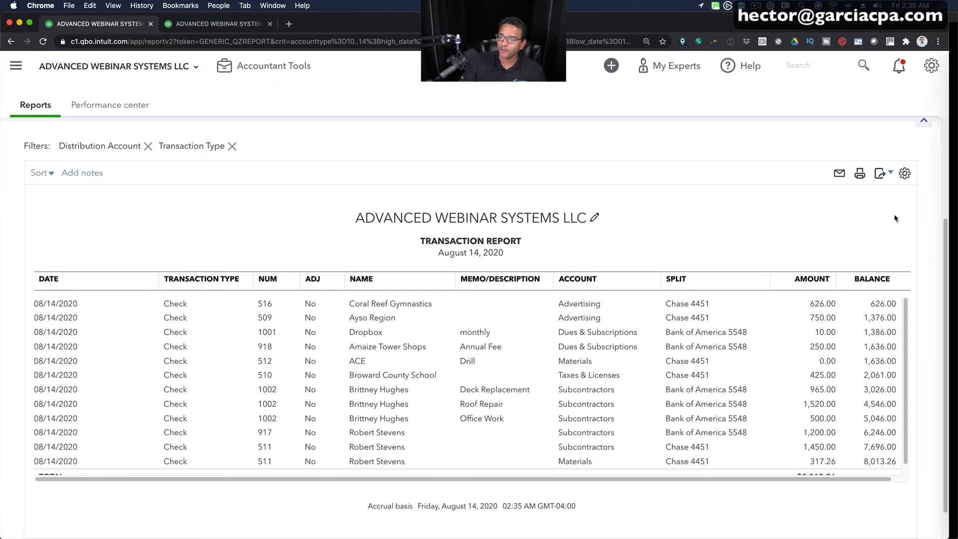
left_click(905, 174)
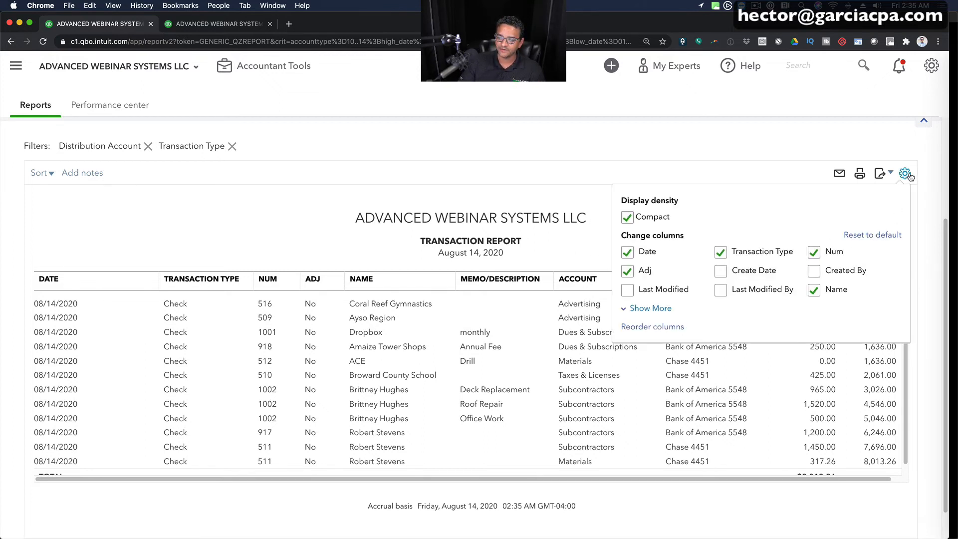
left_click(648, 309)
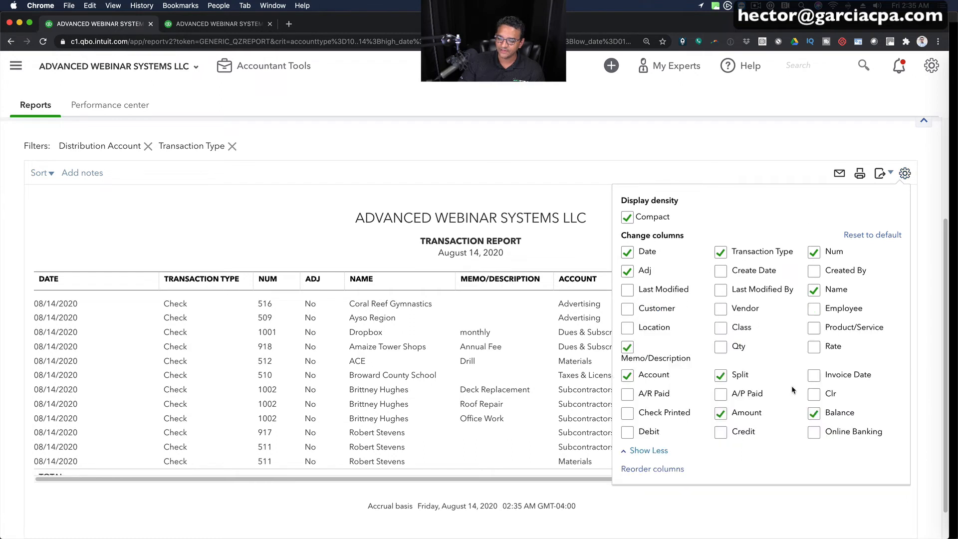
left_click(720, 413)
left_click(814, 414)
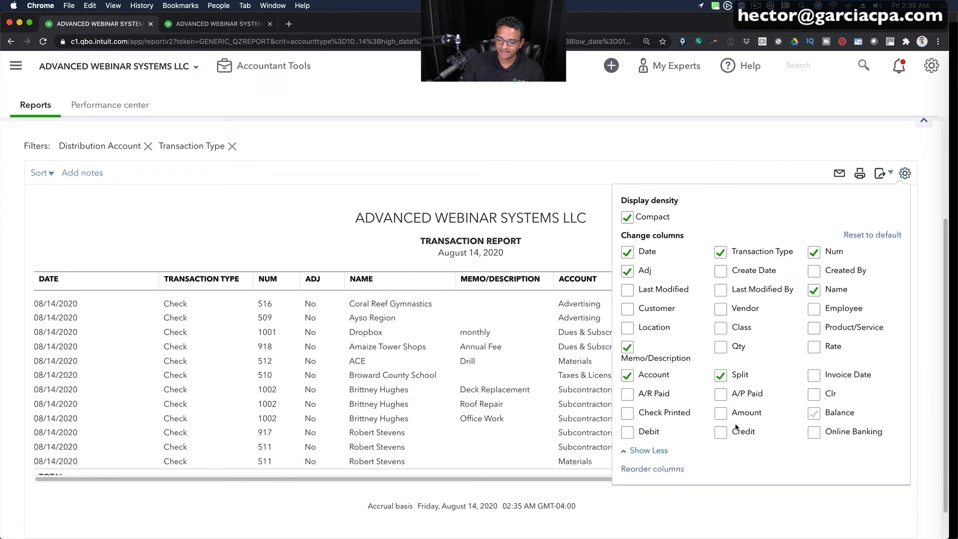
left_click(720, 432)
left_click(627, 432)
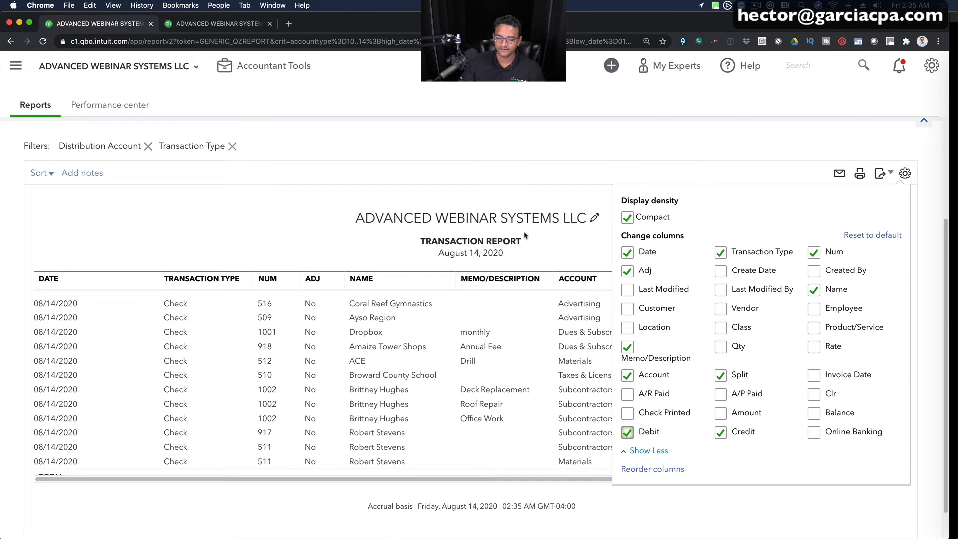
left_click(484, 162)
- Add the Customer, Location and Class columns to the report, and remove Adj and Transaction Type
scroll(474, 166, "up", 3)
scroll(585, 307, "down", 3)
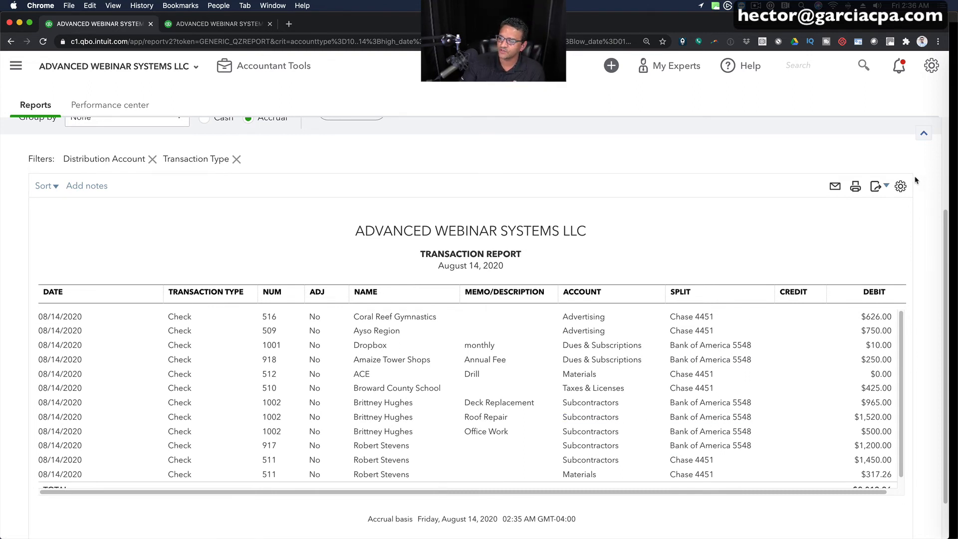
left_click(900, 187)
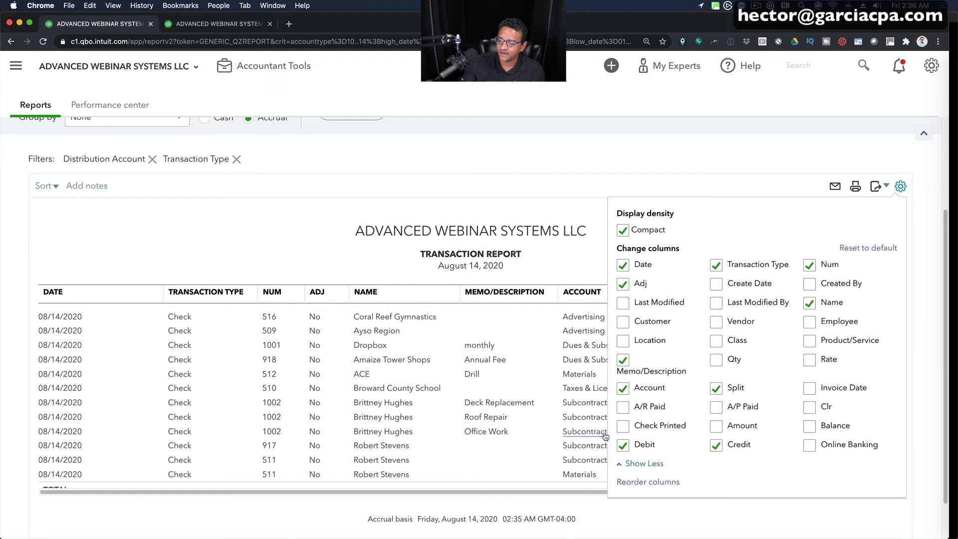
left_click(622, 322)
left_click(622, 342)
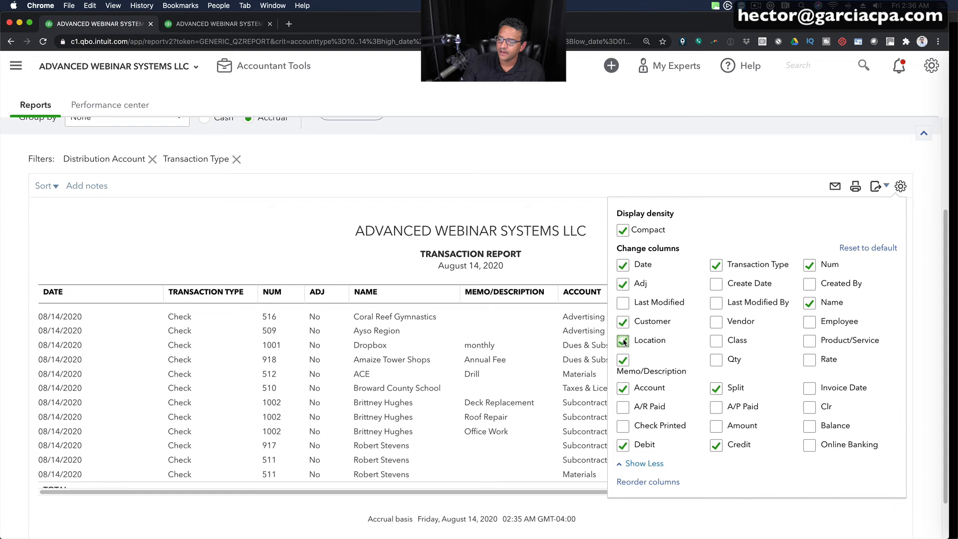
left_click(719, 342)
left_click(625, 285)
left_click(717, 267)
left_click(510, 166)
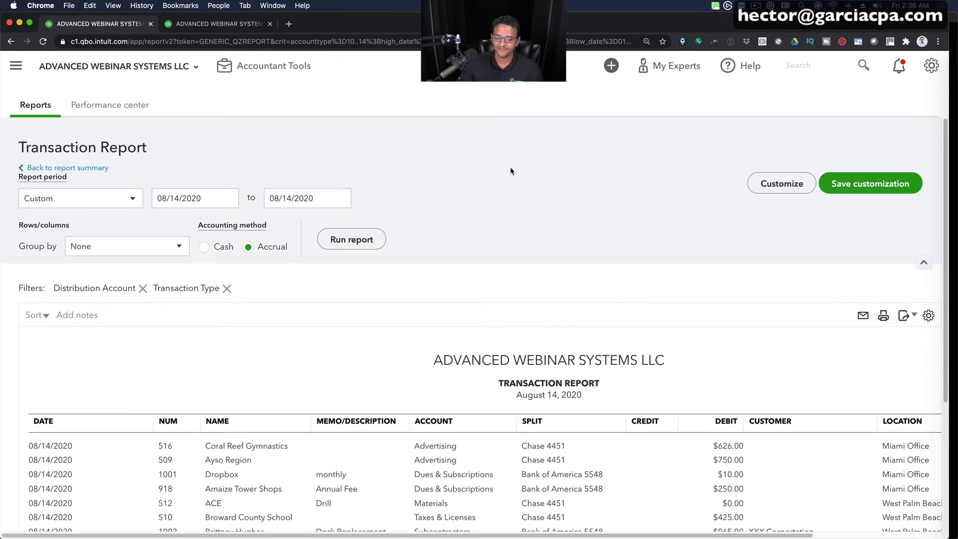
- Reorder the report columns to start with Class, Account, Credit and Debit, and rerun the report
scroll(572, 283, "down", 5)
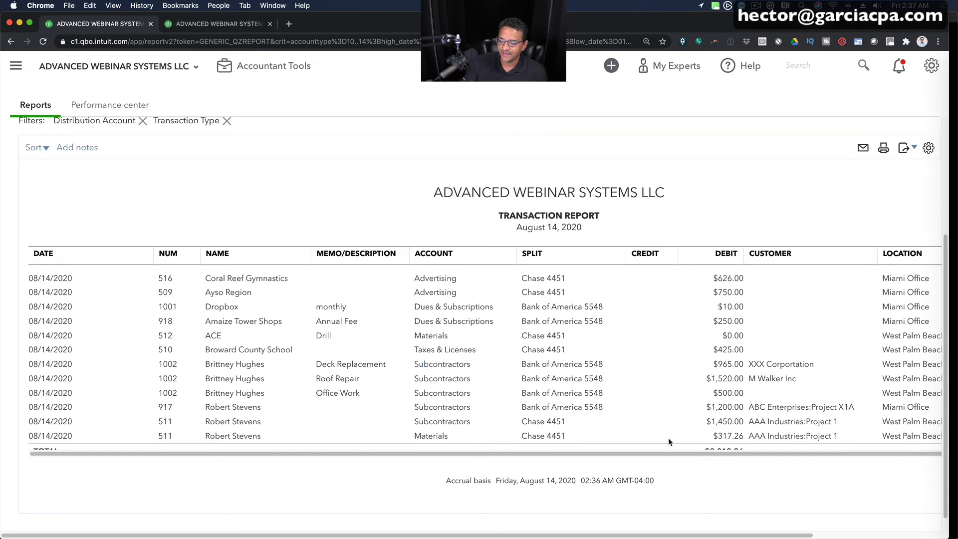
scroll(672, 457, "right", 1)
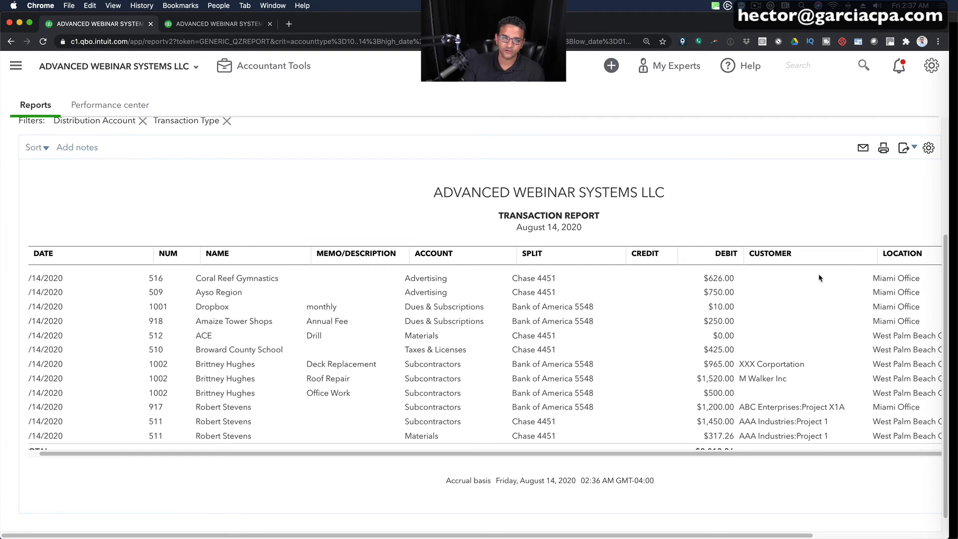
left_click(929, 148)
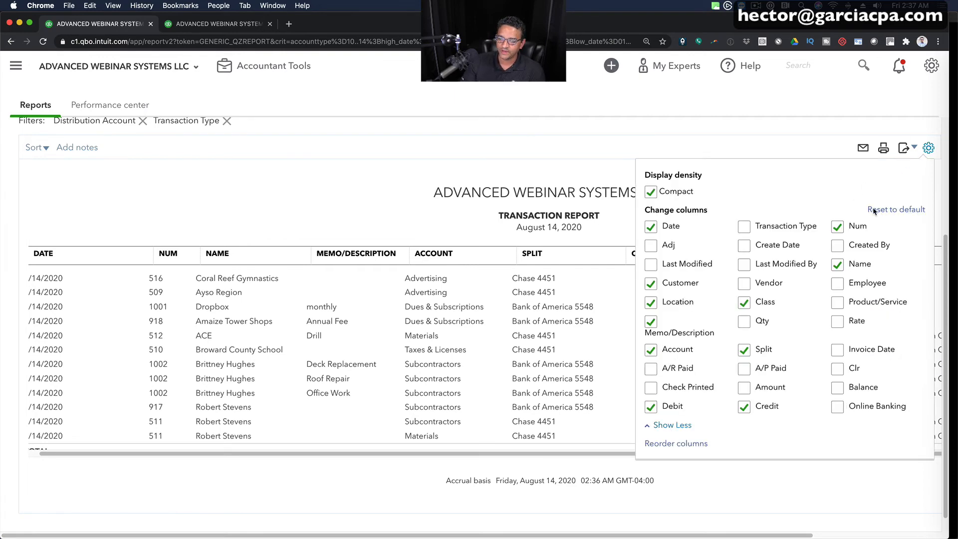
left_click(687, 444)
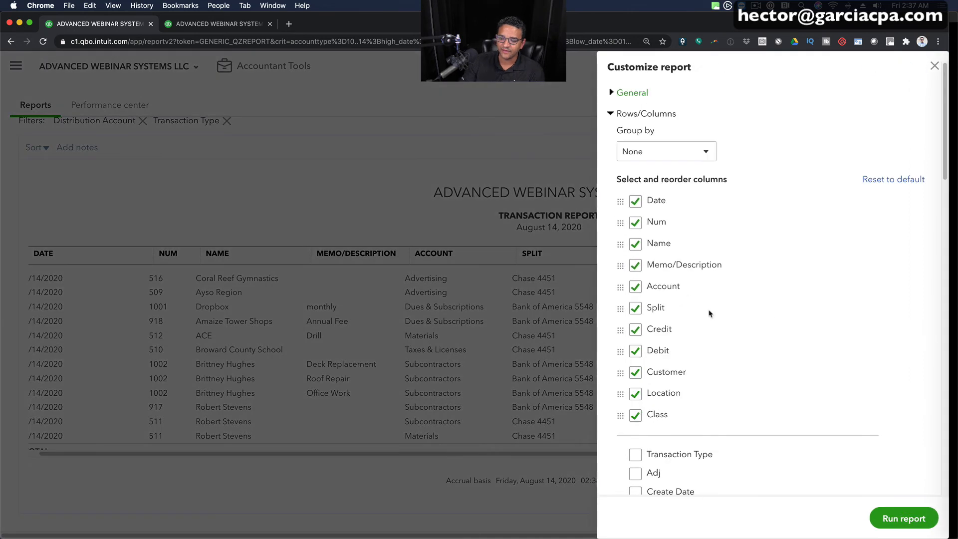
left_click_drag(621, 416, 621, 196)
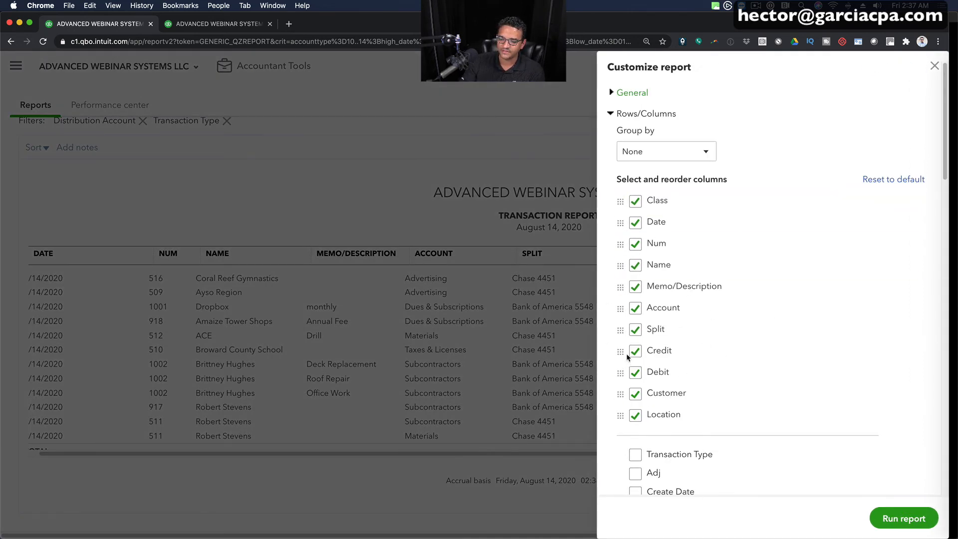
left_click_drag(618, 308, 621, 221)
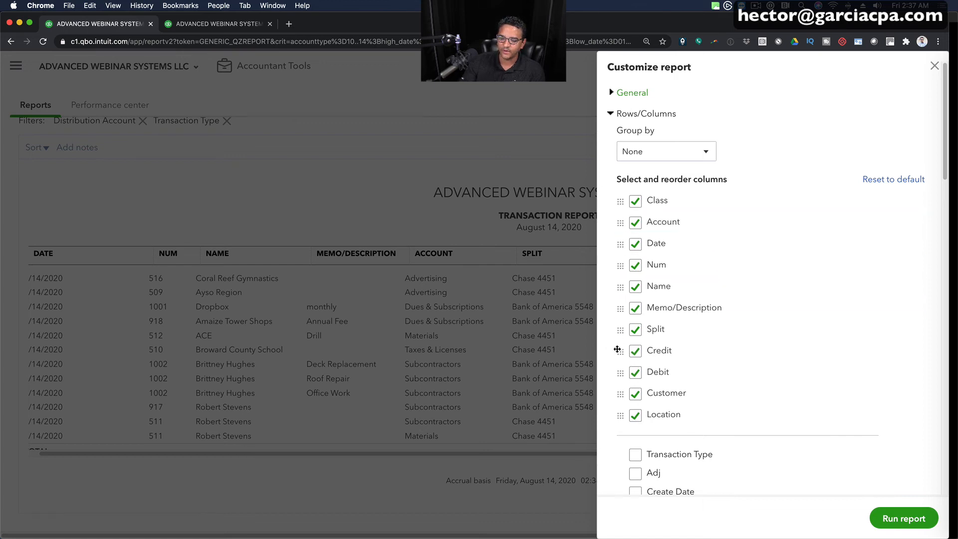
left_click_drag(618, 351, 619, 239)
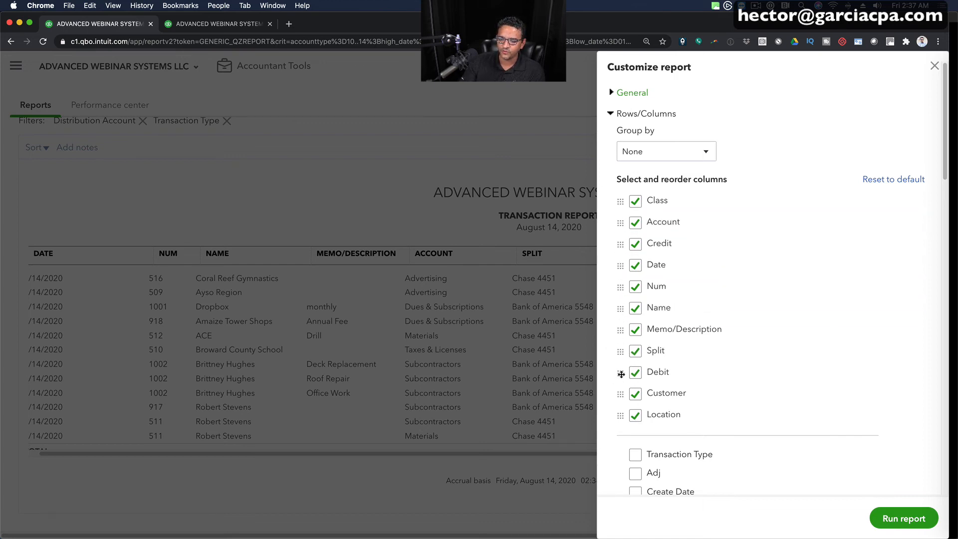
left_click_drag(622, 374, 622, 264)
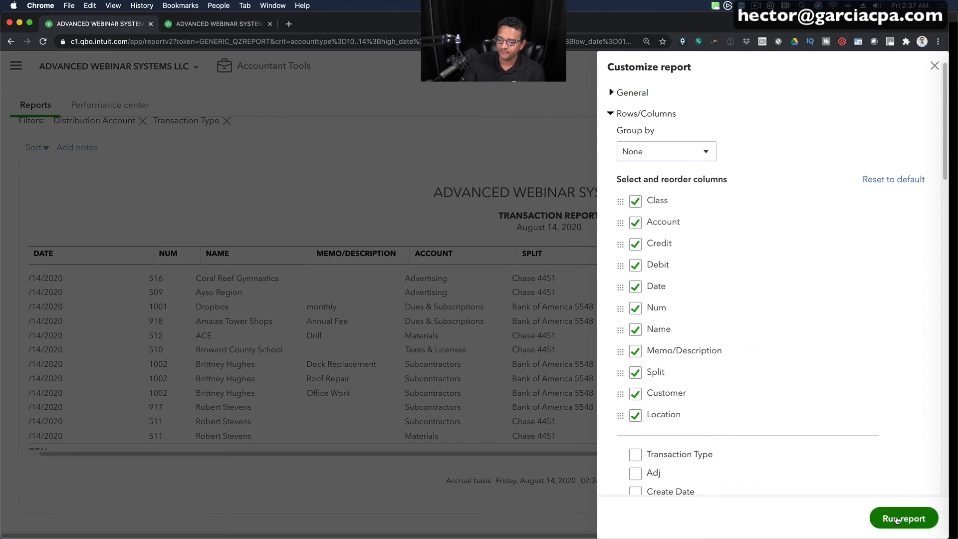
left_click(897, 521)
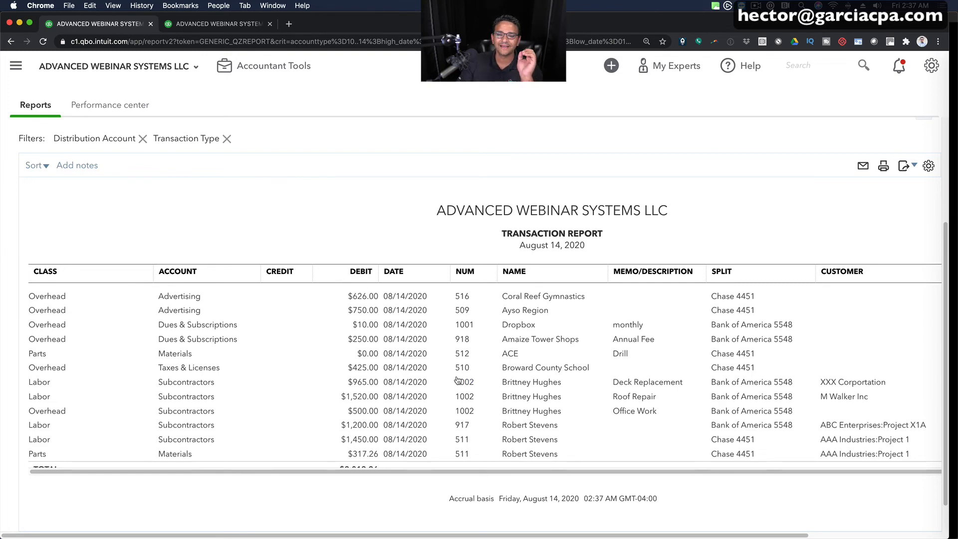
- In the browser tab with the bank transaction report, find "split" in the report list and open Transaction List with Splits
left_click(240, 23)
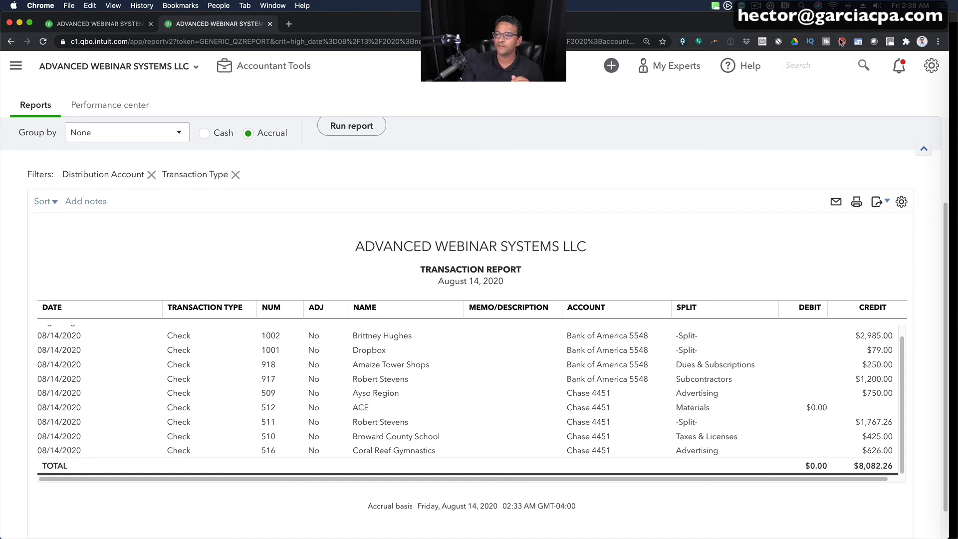
left_click(6, 68)
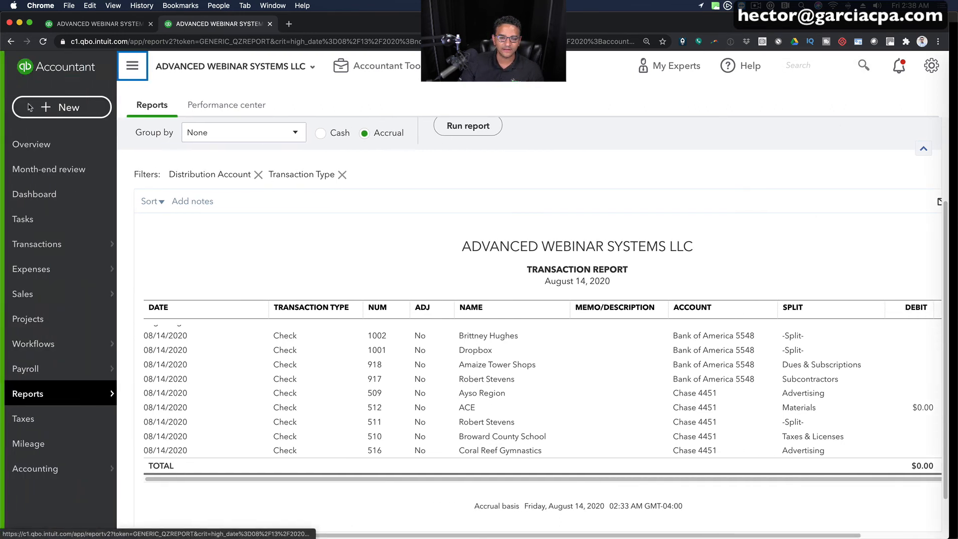
left_click(28, 393)
left_click(595, 181)
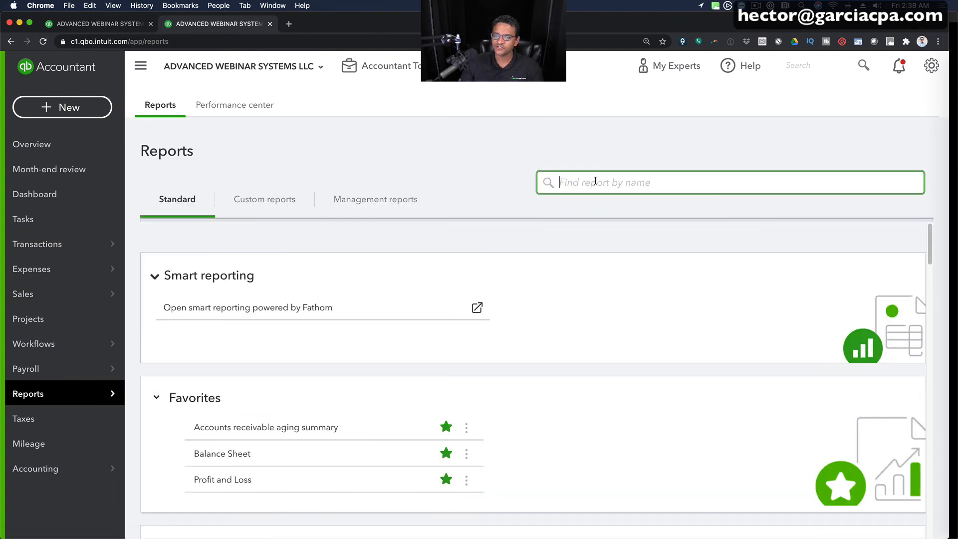
type("split")
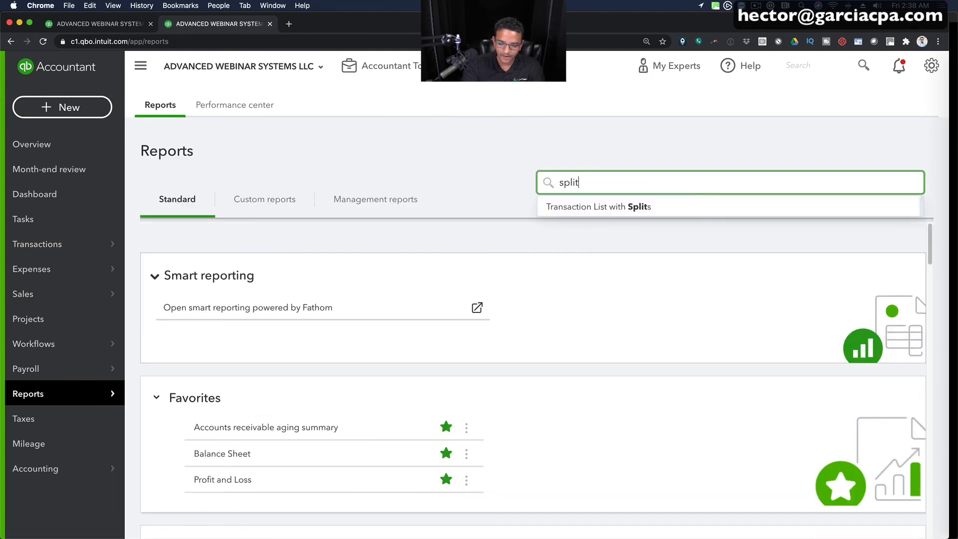
left_click(604, 210)
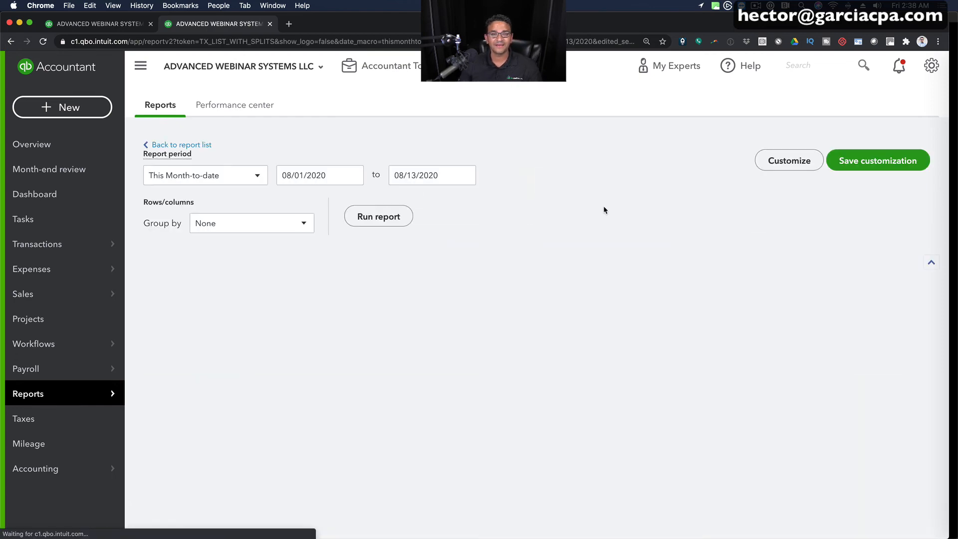
scroll(604, 206, "down", 3)
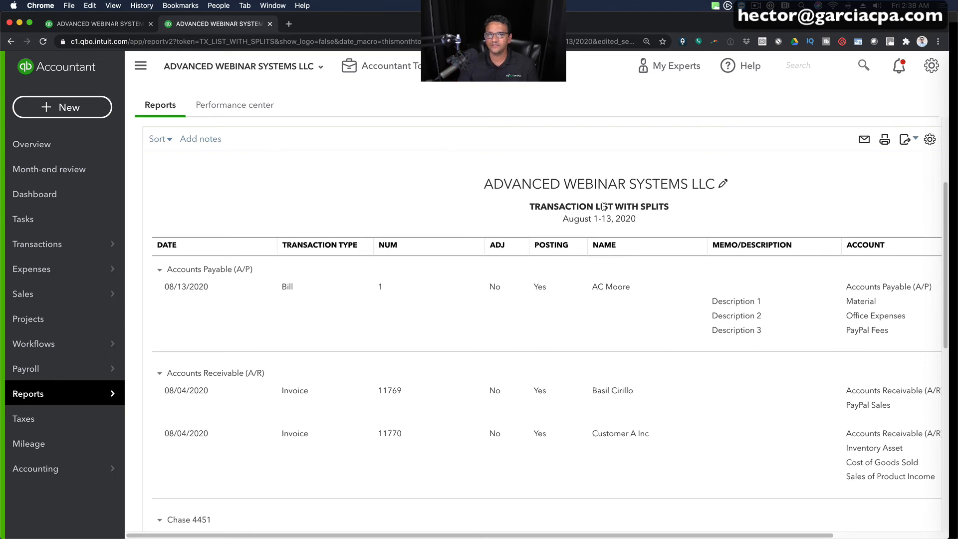
- Set the Transaction List with Splits report period to 08/14/2020 through 08/14/2020 and run it
scroll(403, 221, "up", 4)
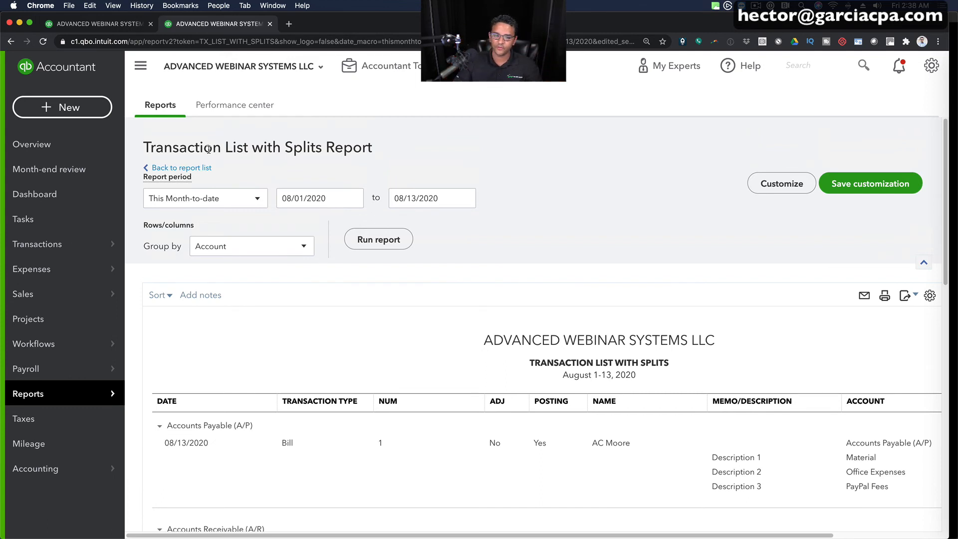
left_click(337, 193)
type("080132020")
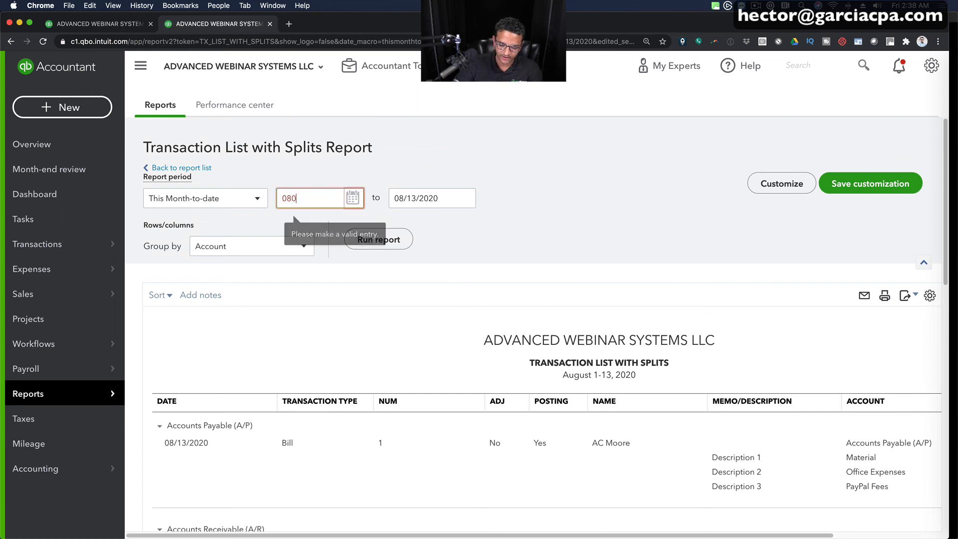
key("Tab")
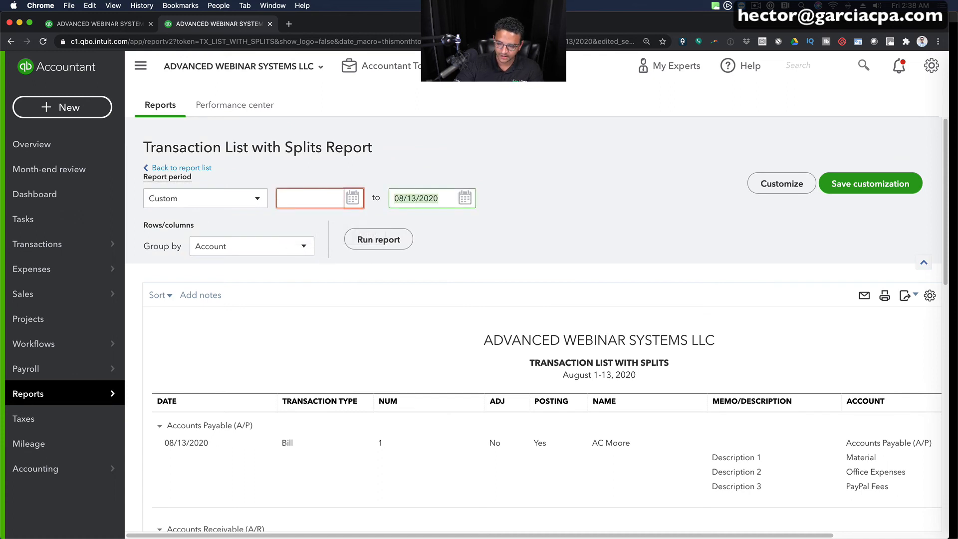
key("Return")
type("0814202")
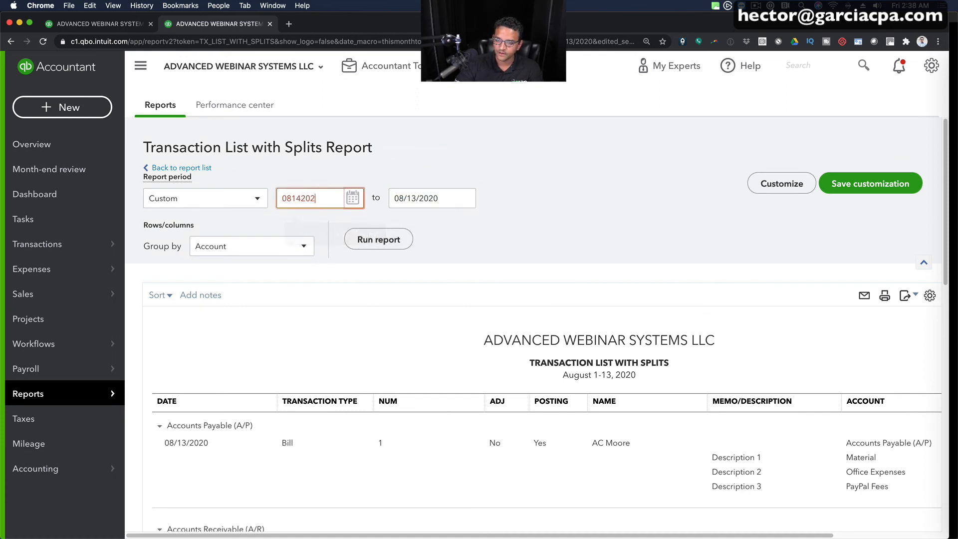
type("0")
key("Tab")
type("08142020")
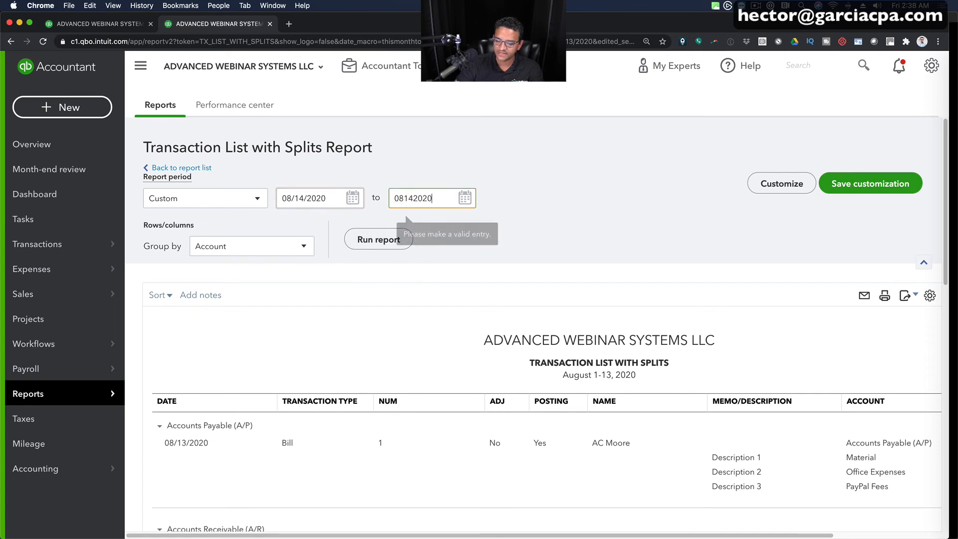
key("Tab")
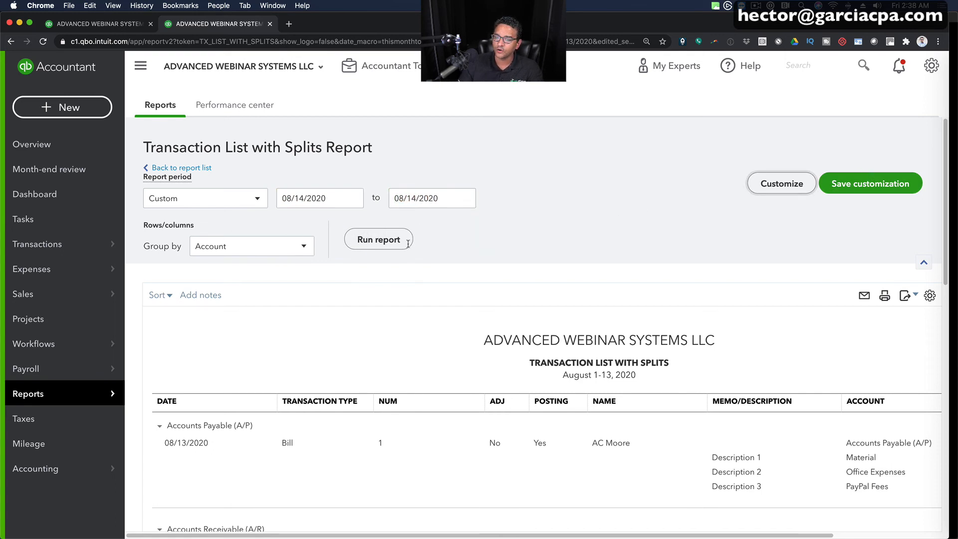
left_click(407, 241)
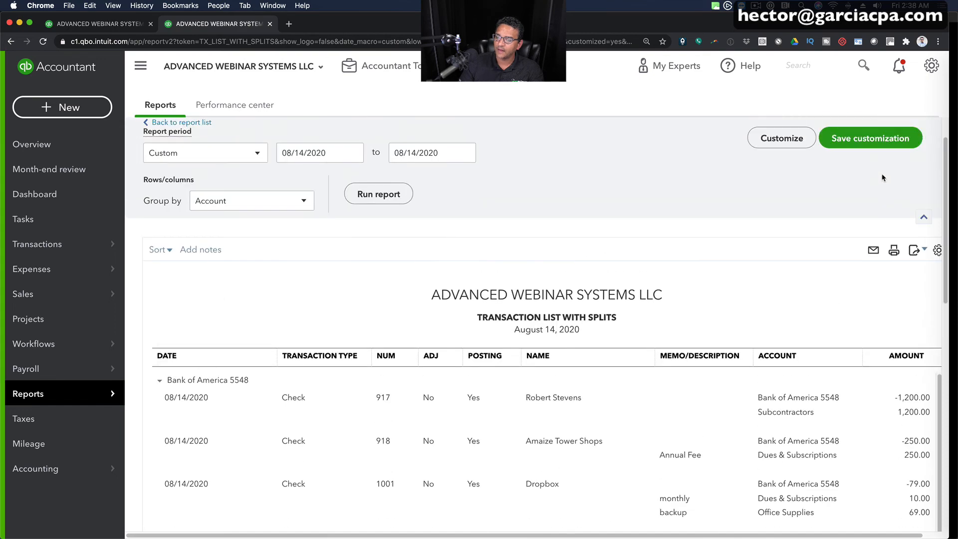
- Filter the Transaction List with Splits report to the Check transaction type and rerun it
left_click(775, 141)
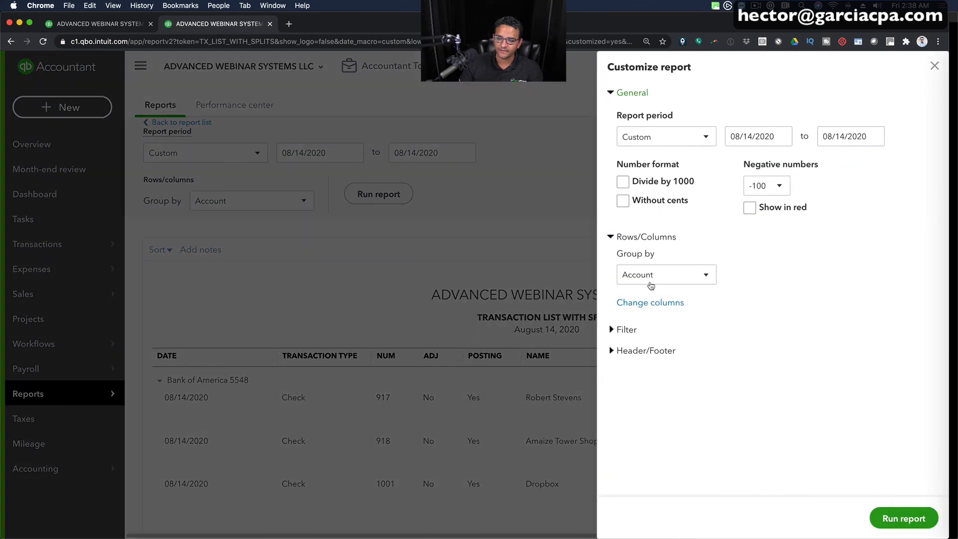
left_click(631, 331)
left_click(624, 354)
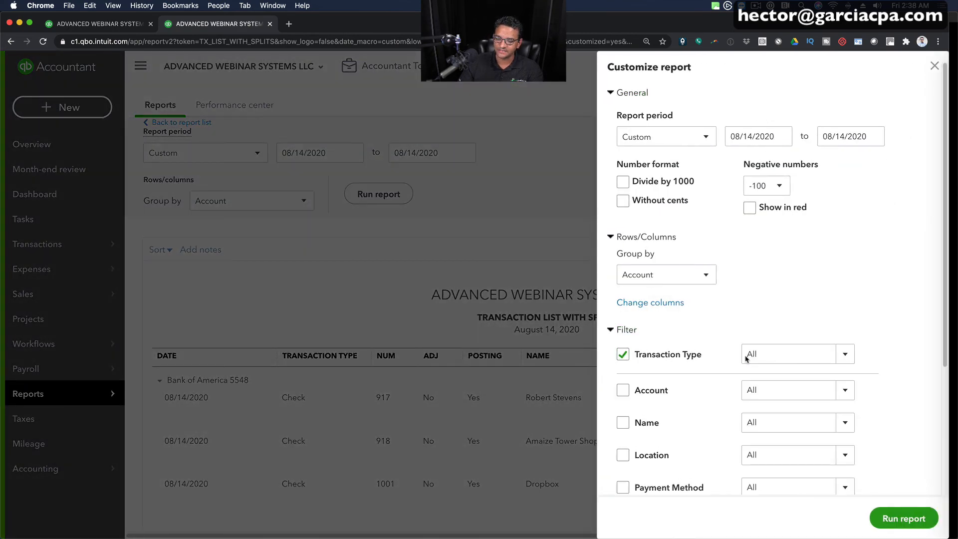
left_click(847, 355)
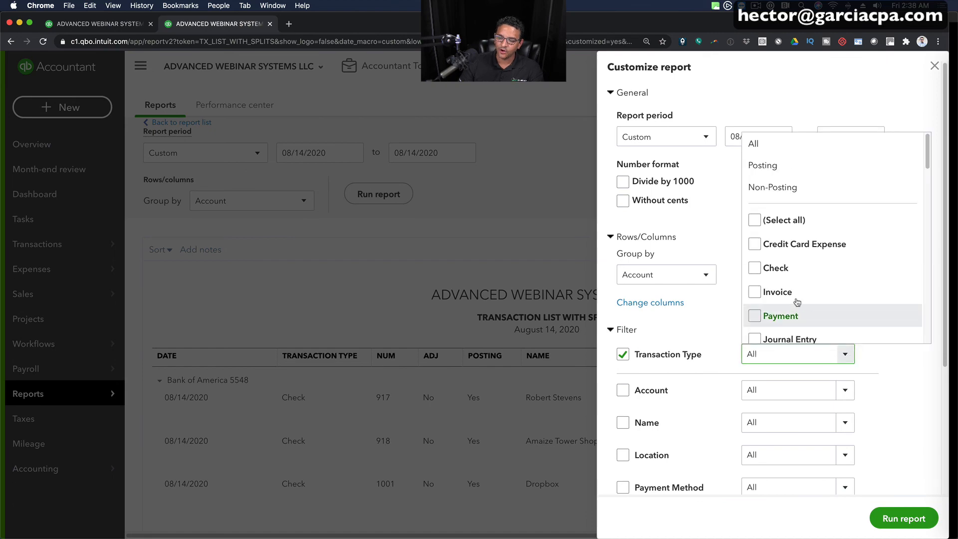
left_click(756, 268)
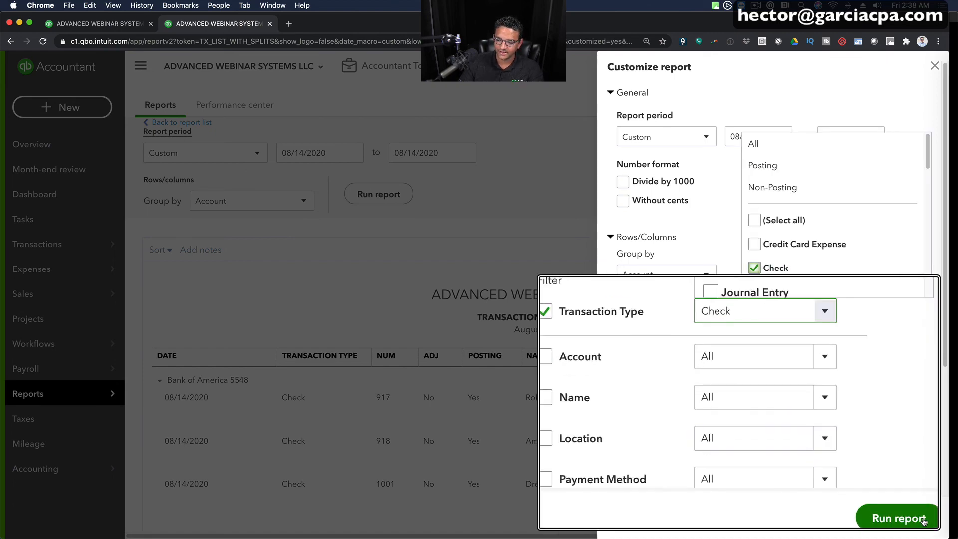
left_click(904, 519)
scroll(549, 279, "down", 3)
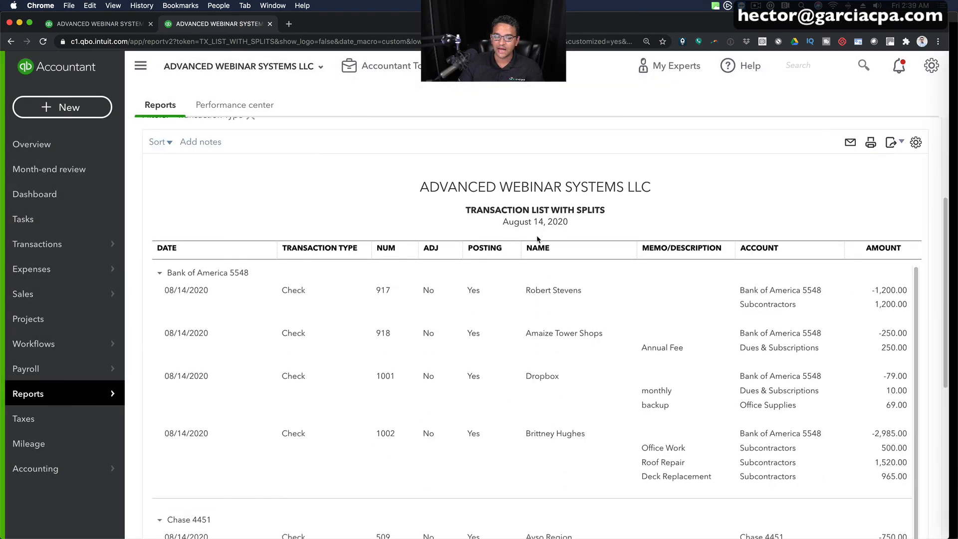
- Set the Transaction List with Splits report's grouping to None and rerun it
scroll(349, 250, "up", 4)
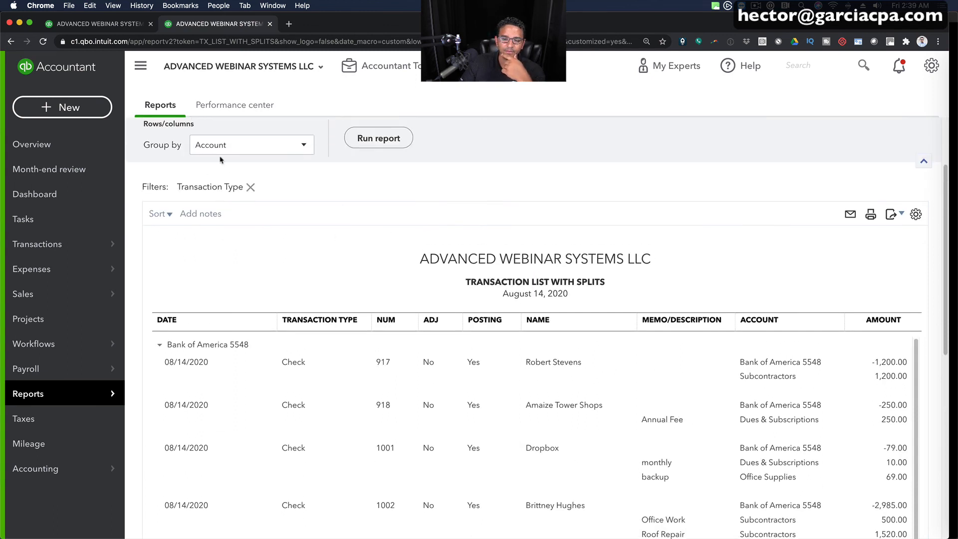
left_click(215, 146)
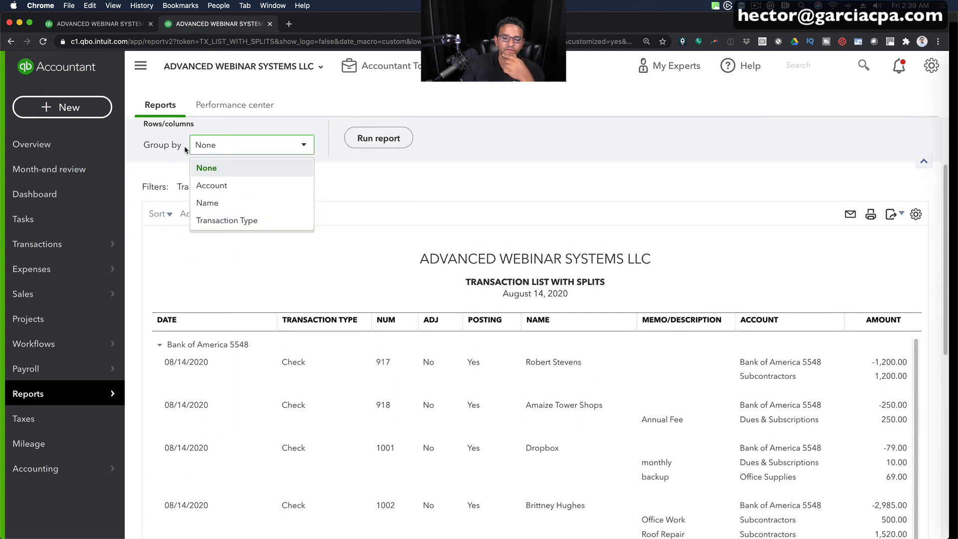
left_click(222, 169)
left_click(394, 142)
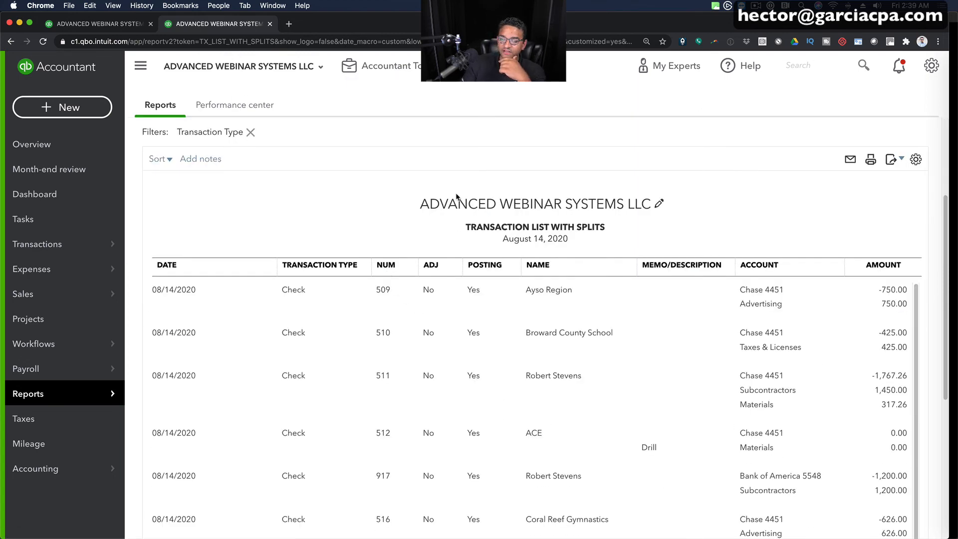
- Review the ungrouped check splits and compare them with the expense transaction report in the other browser tab
scroll(473, 261, "up", 1)
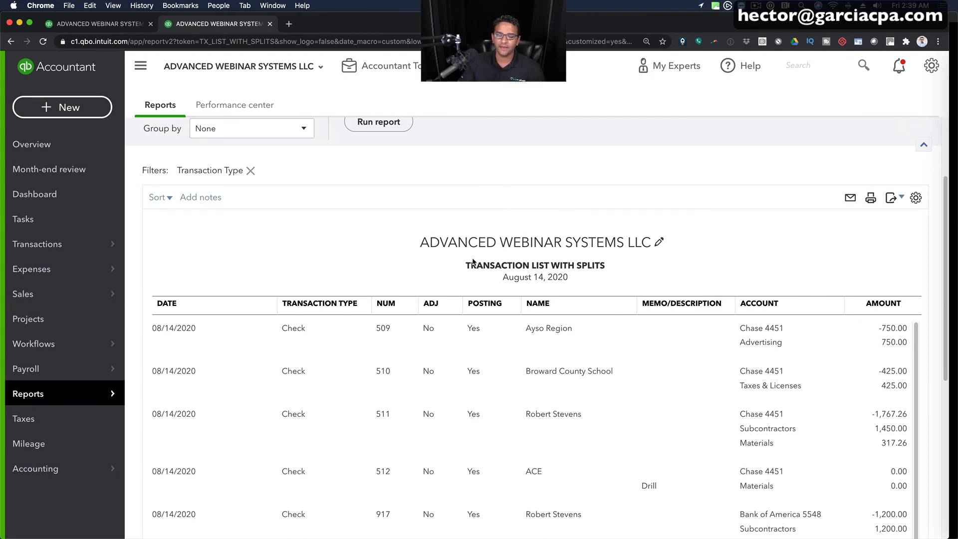
scroll(771, 357, "down", 5)
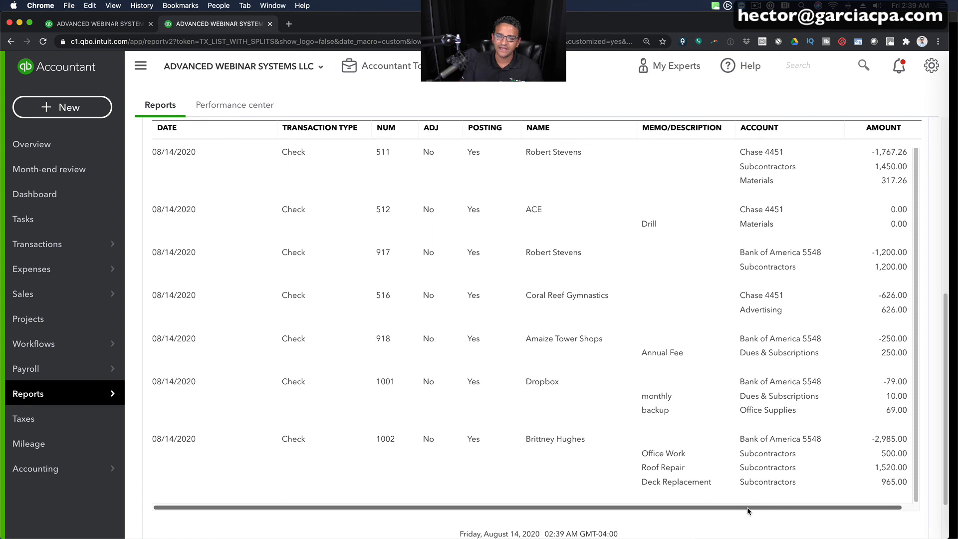
scroll(514, 443, "up", 5)
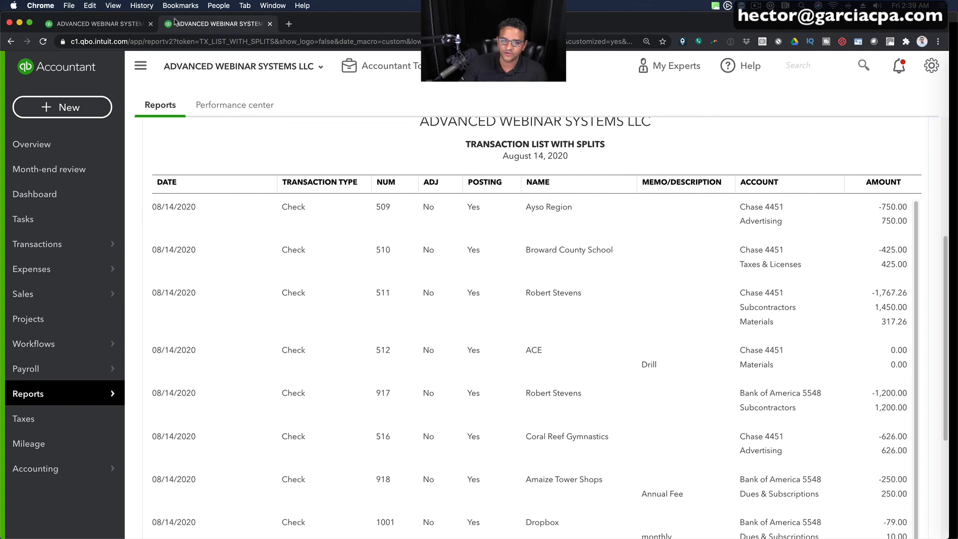
left_click(103, 24)
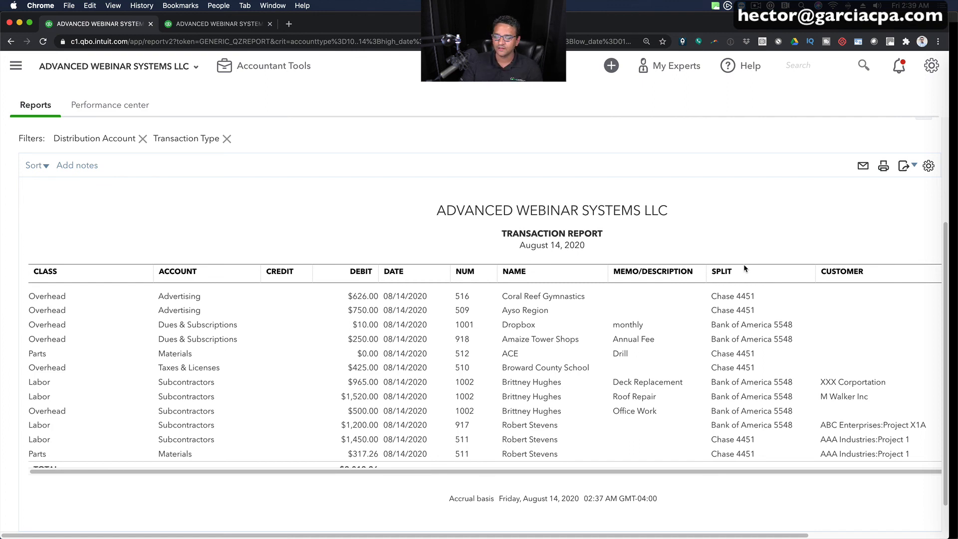
left_click(207, 27)
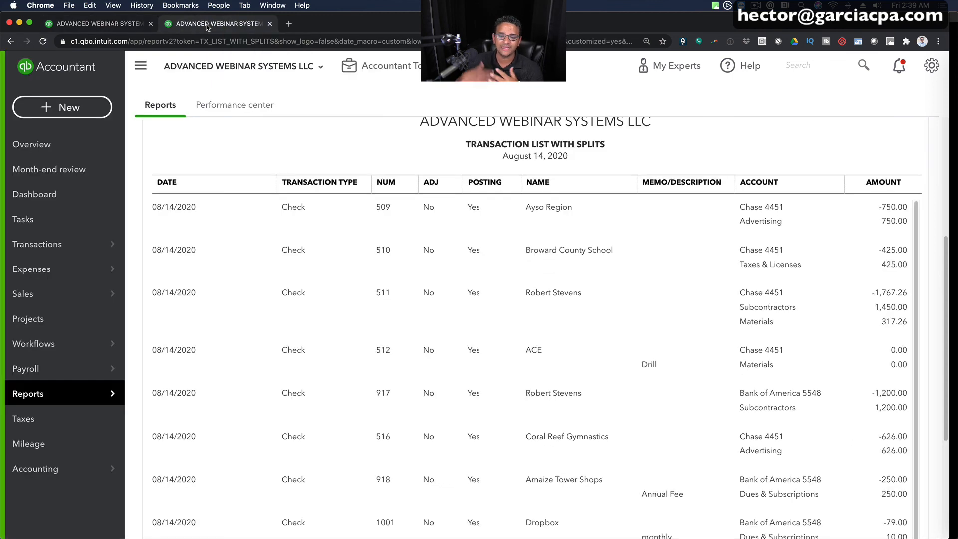